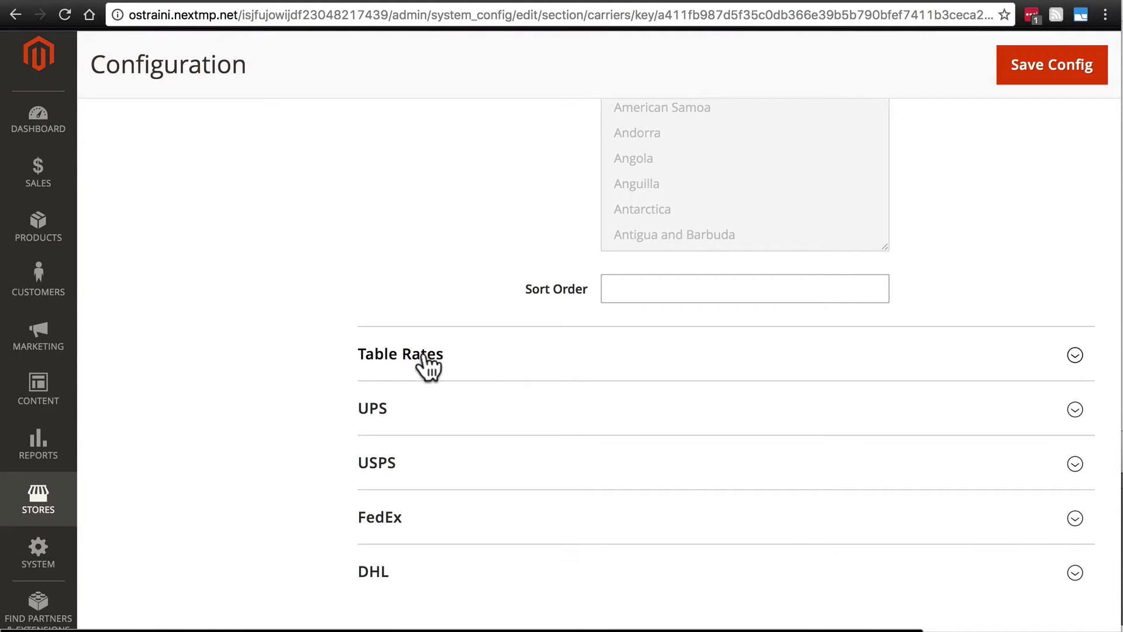
Look over the Table Rates carrier settings, then collapse them again
click(466, 367)
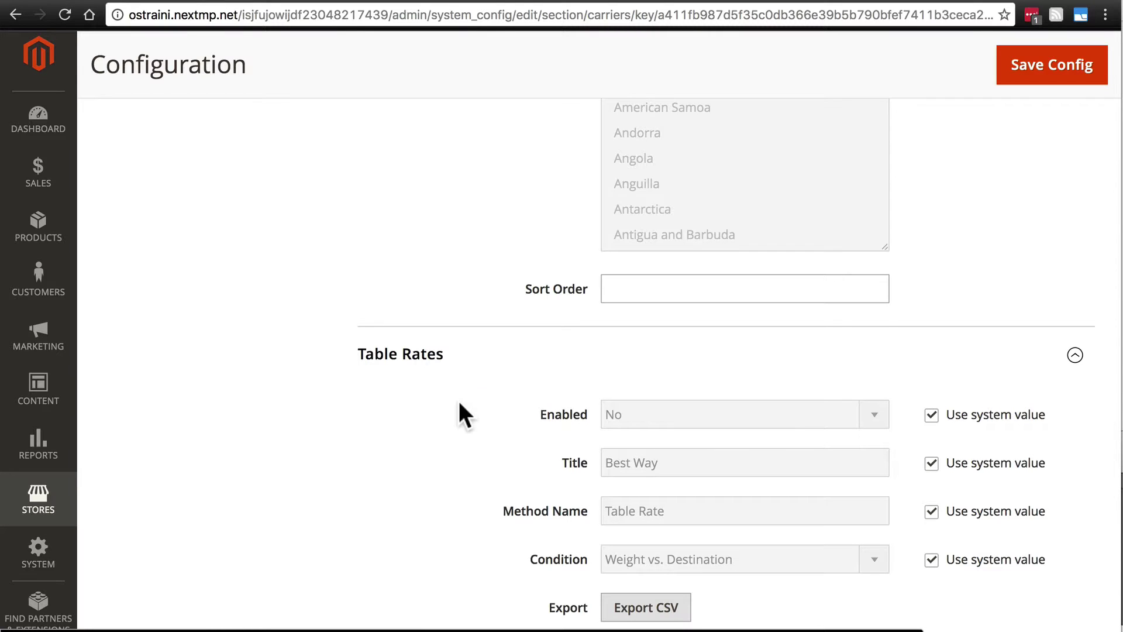
scroll(459, 410, down, 2)
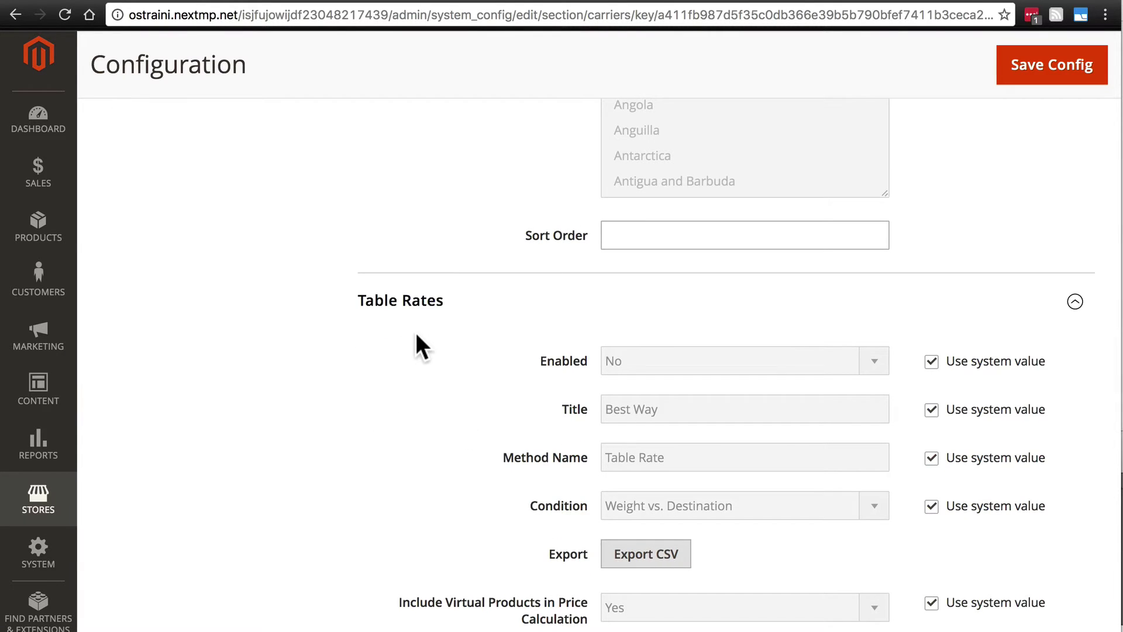
scroll(415, 333, down, 3)
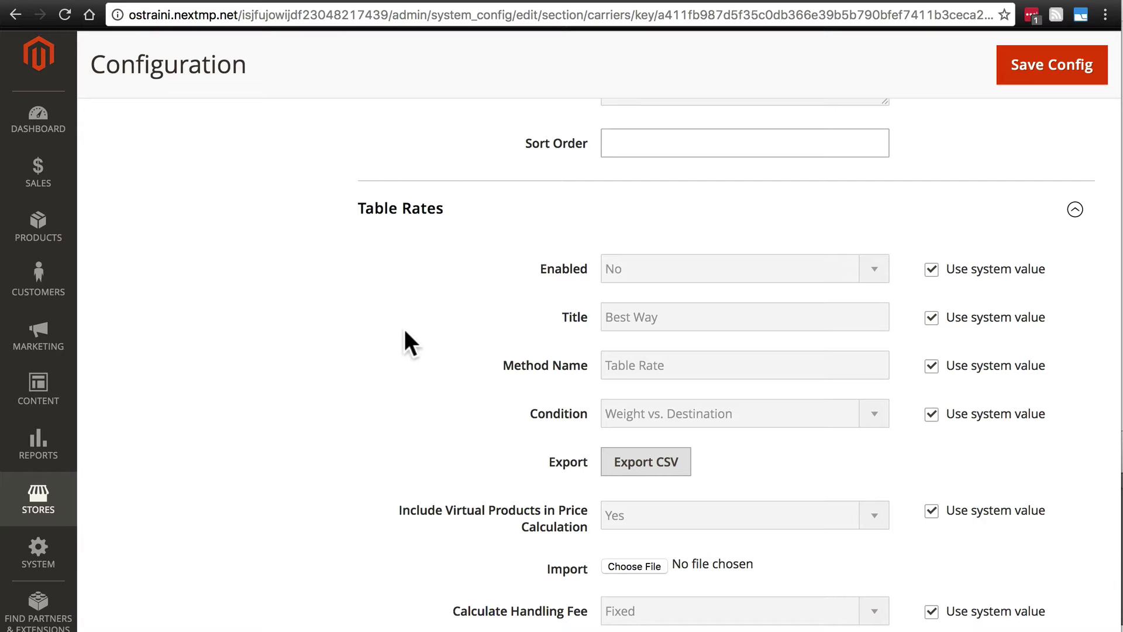
click(413, 212)
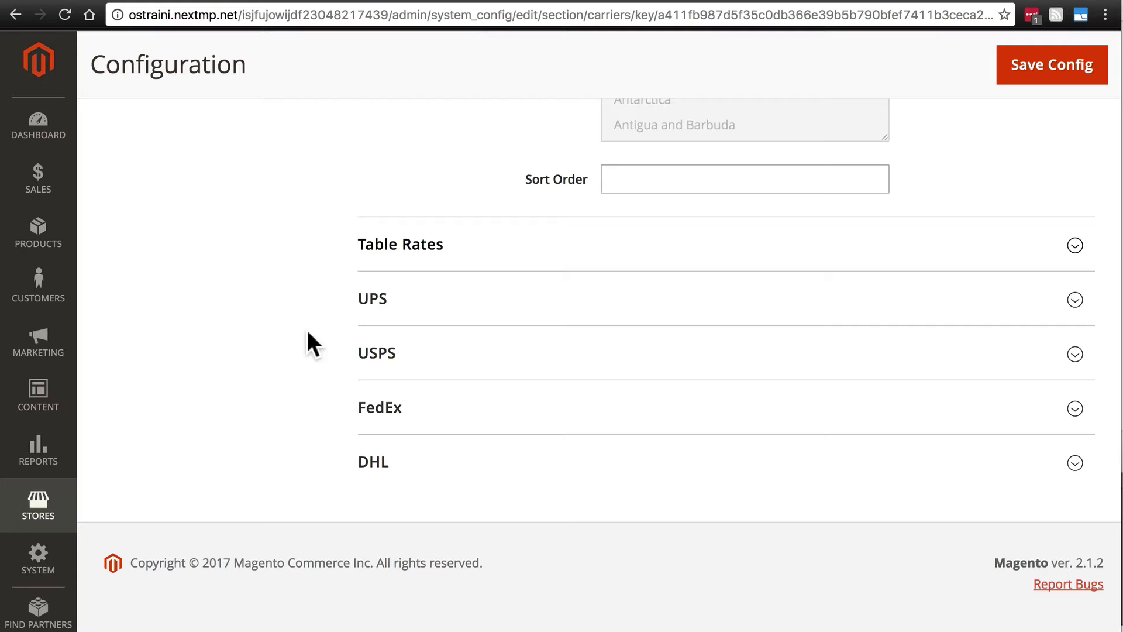
Expand the UPS carrier settings and set Enabled for Checkout to Yes
click(453, 309)
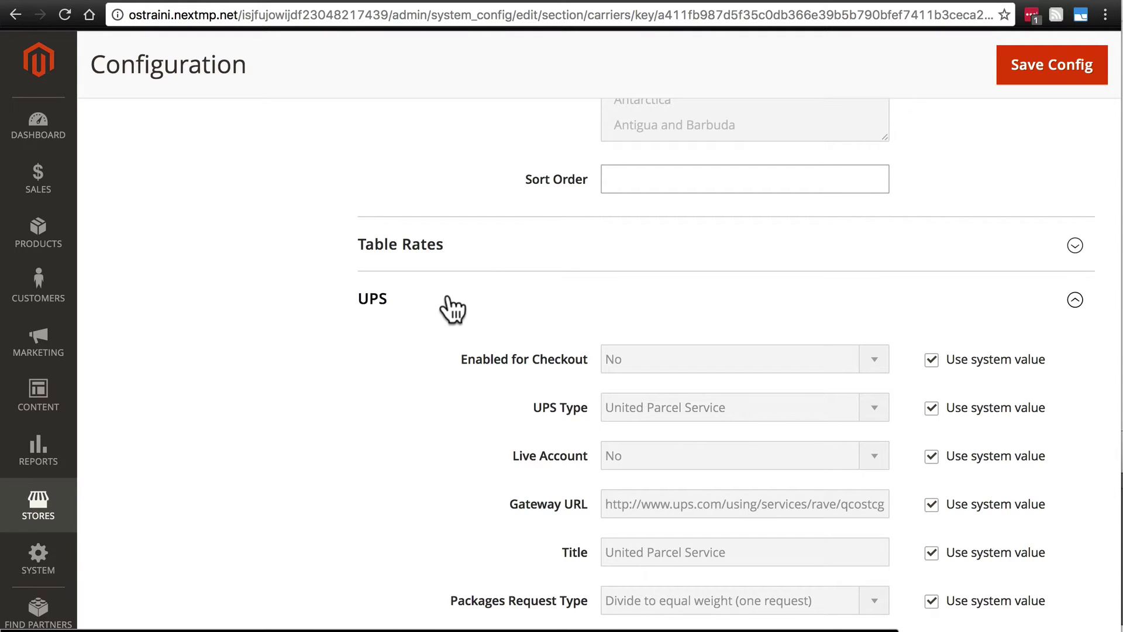
scroll(453, 309, down, 3)
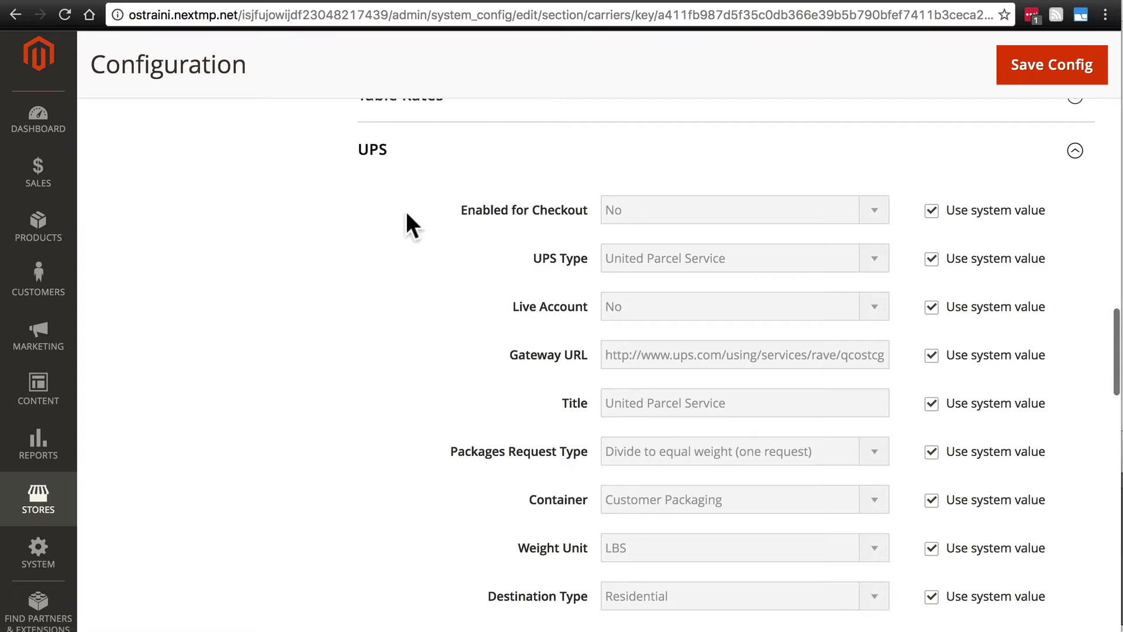
click(932, 212)
click(883, 210)
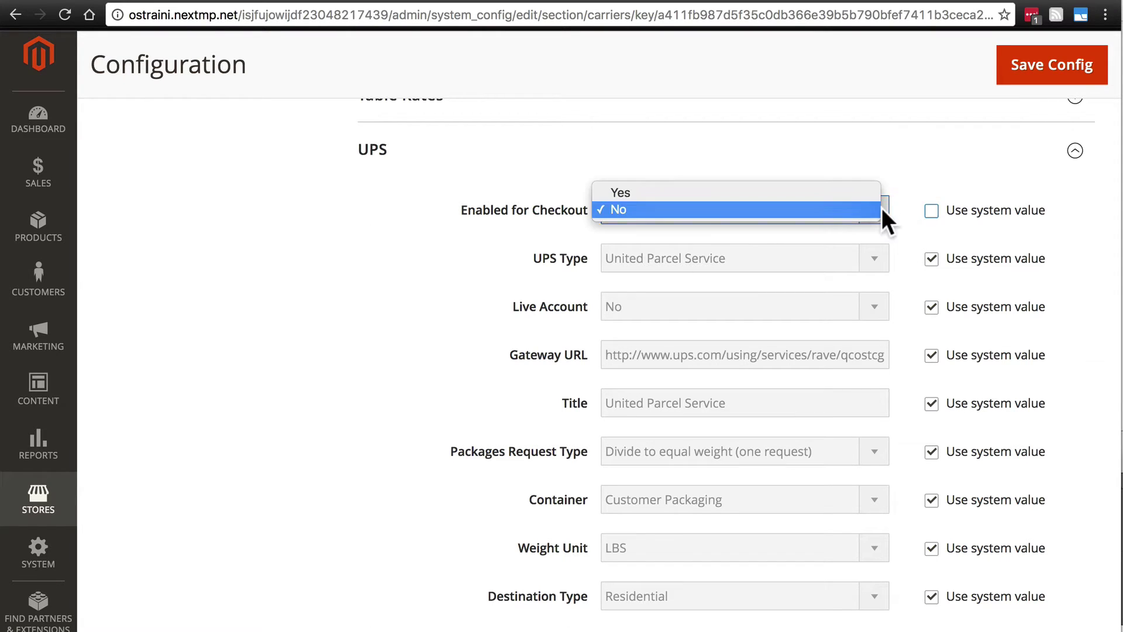
click(851, 198)
Leave UPS Type on its system default, United Parcel Service
click(931, 258)
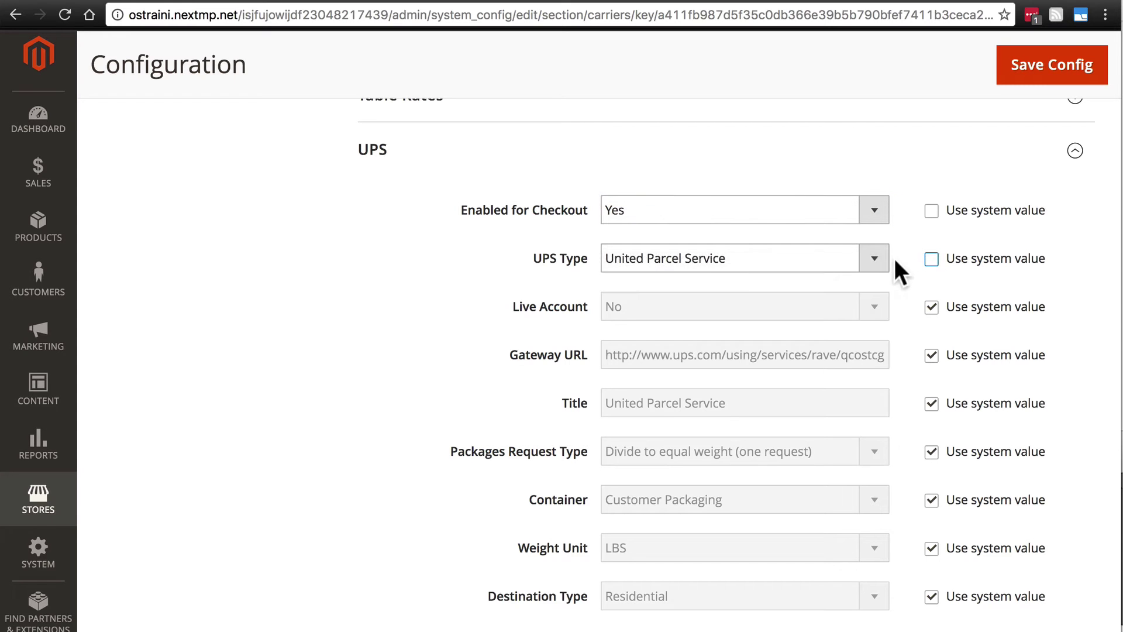
click(874, 257)
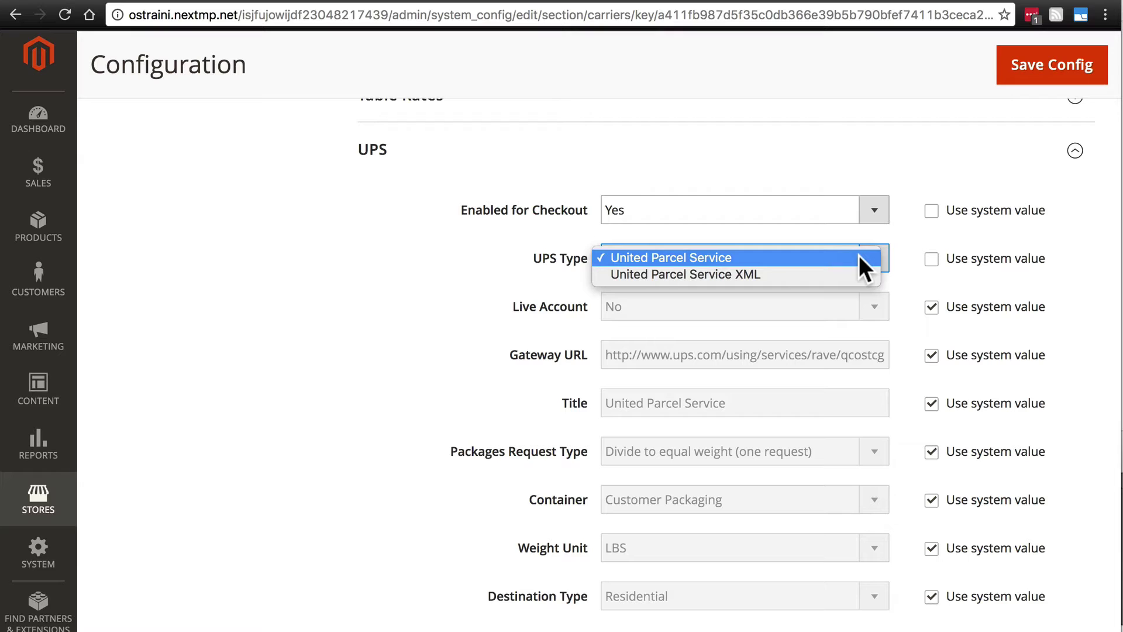
click(859, 258)
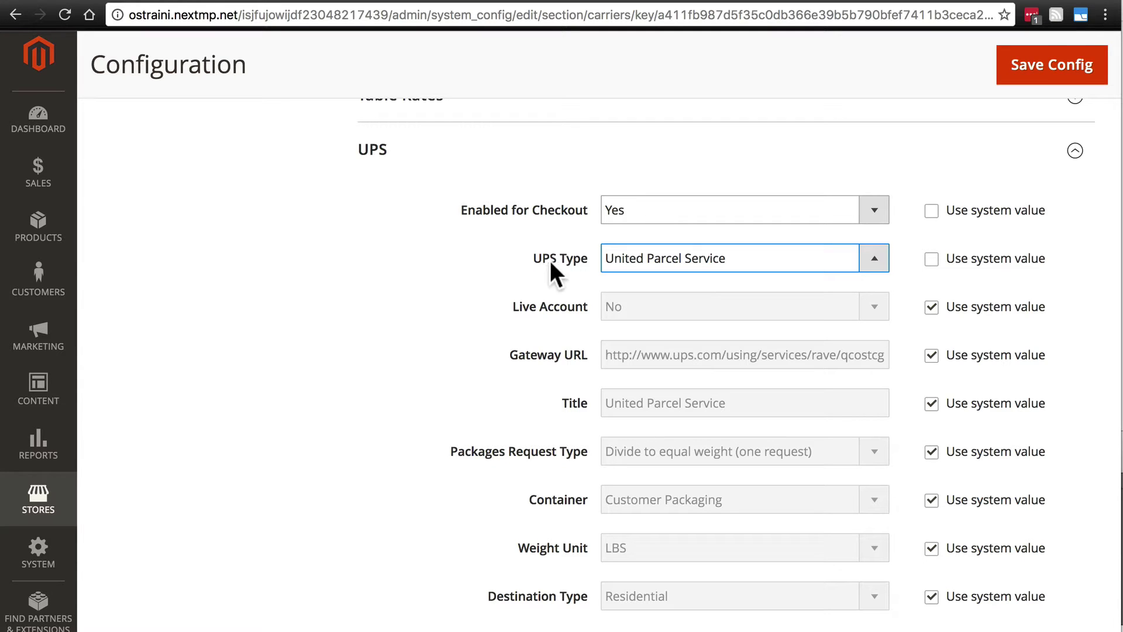
click(741, 260)
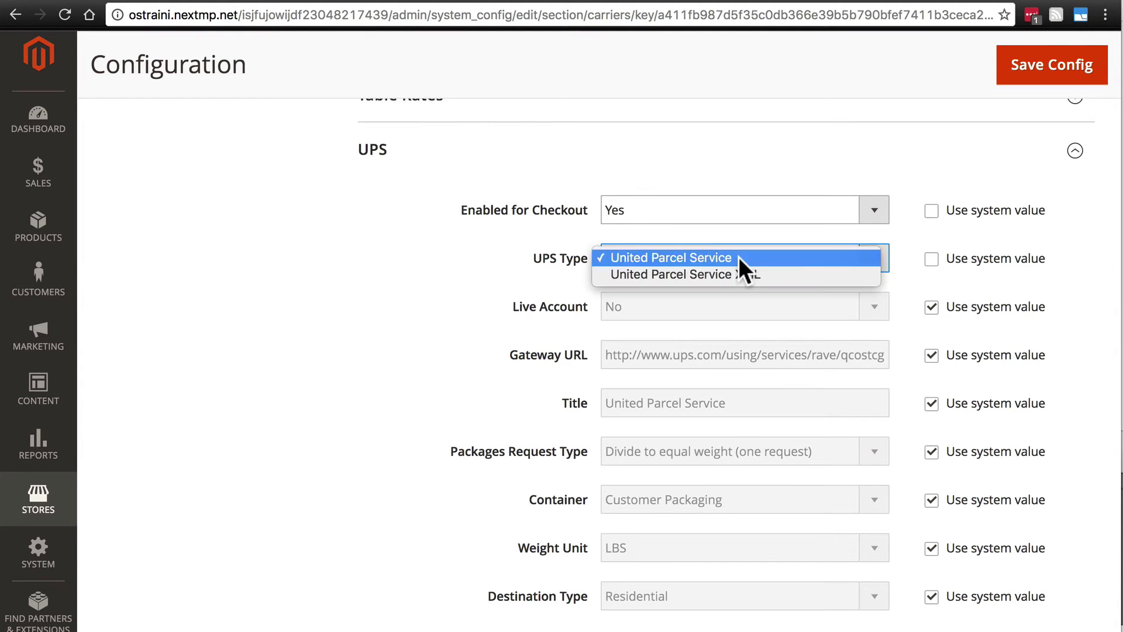
click(739, 258)
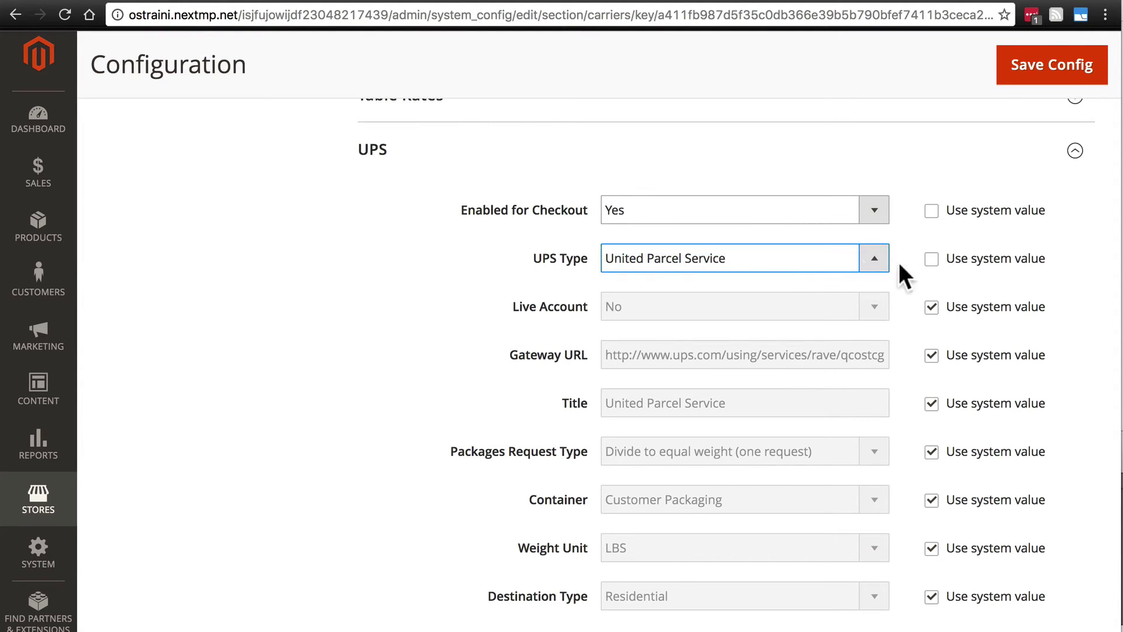
click(931, 260)
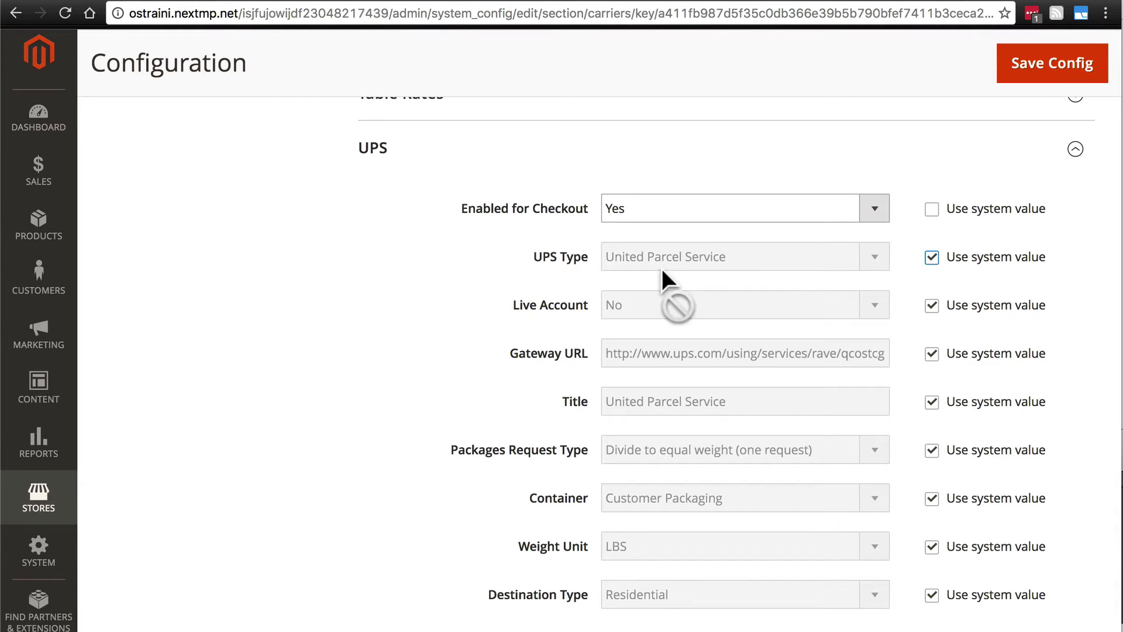
Override the system value and set UPS Live Account to Yes
click(932, 307)
click(875, 305)
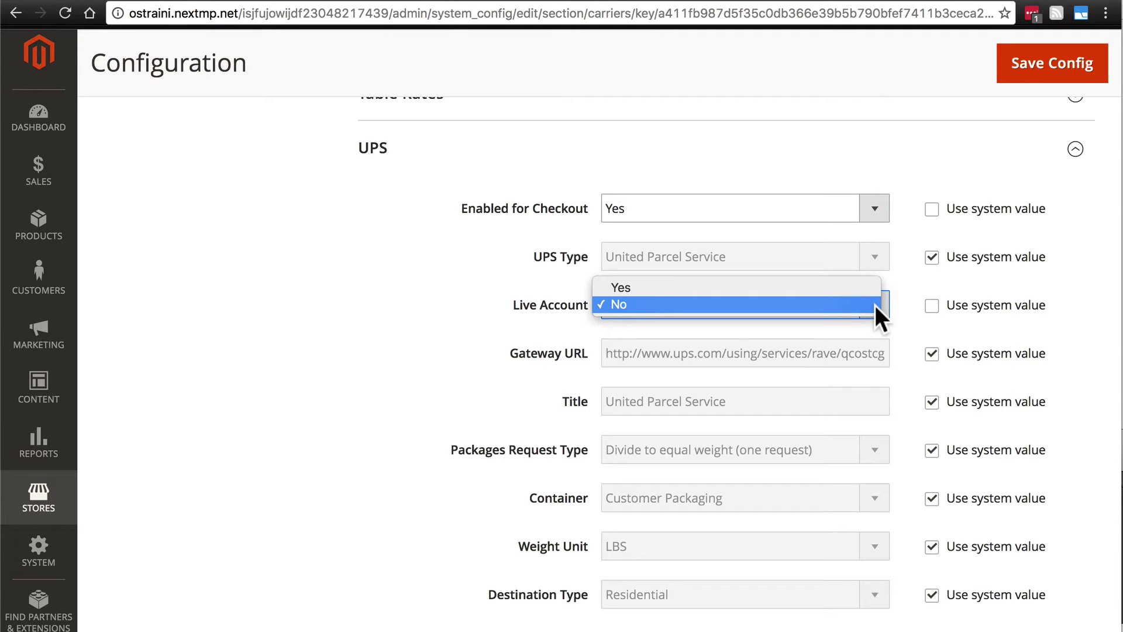
click(851, 289)
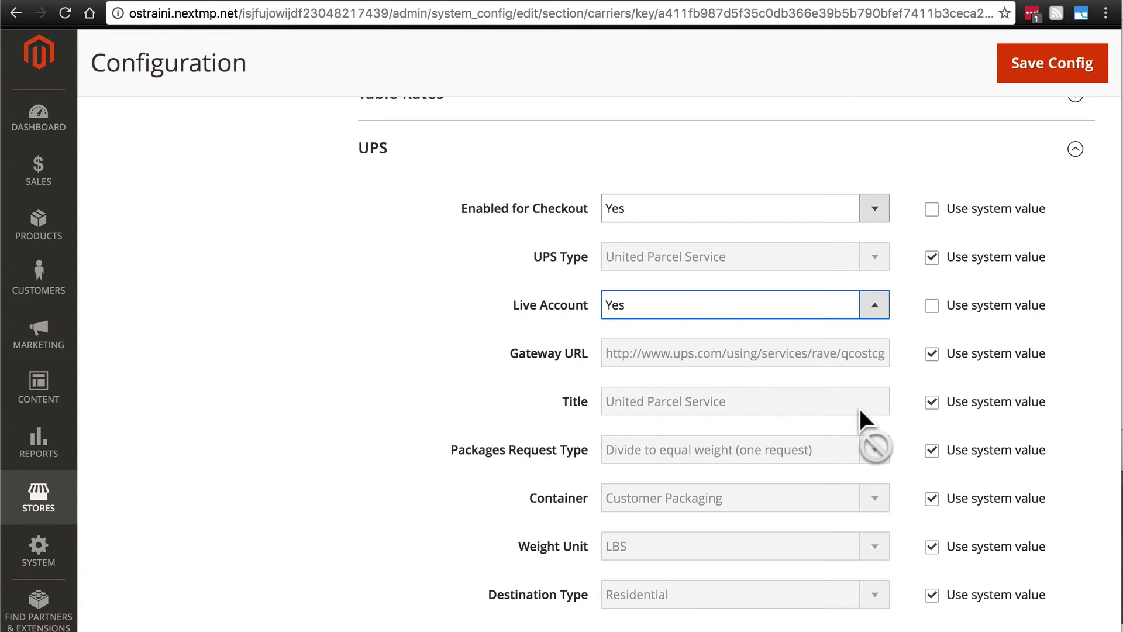
Override the system value and replace the Title 'United Parcel Service' with 'UPS'
click(932, 402)
drag(760, 403, 471, 386)
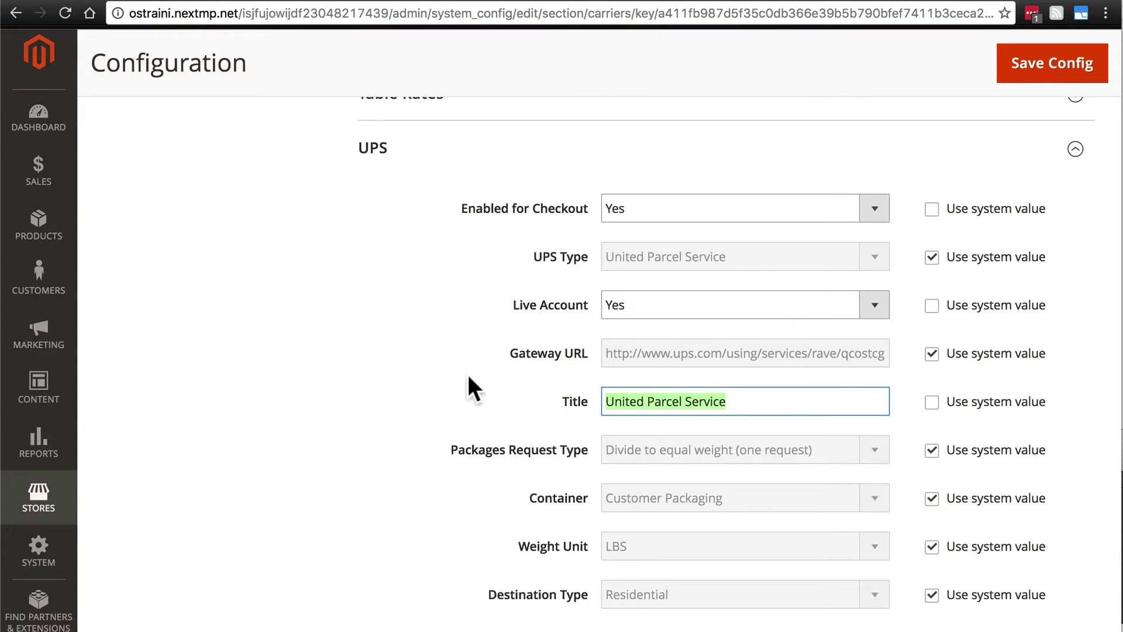
text(UPS)
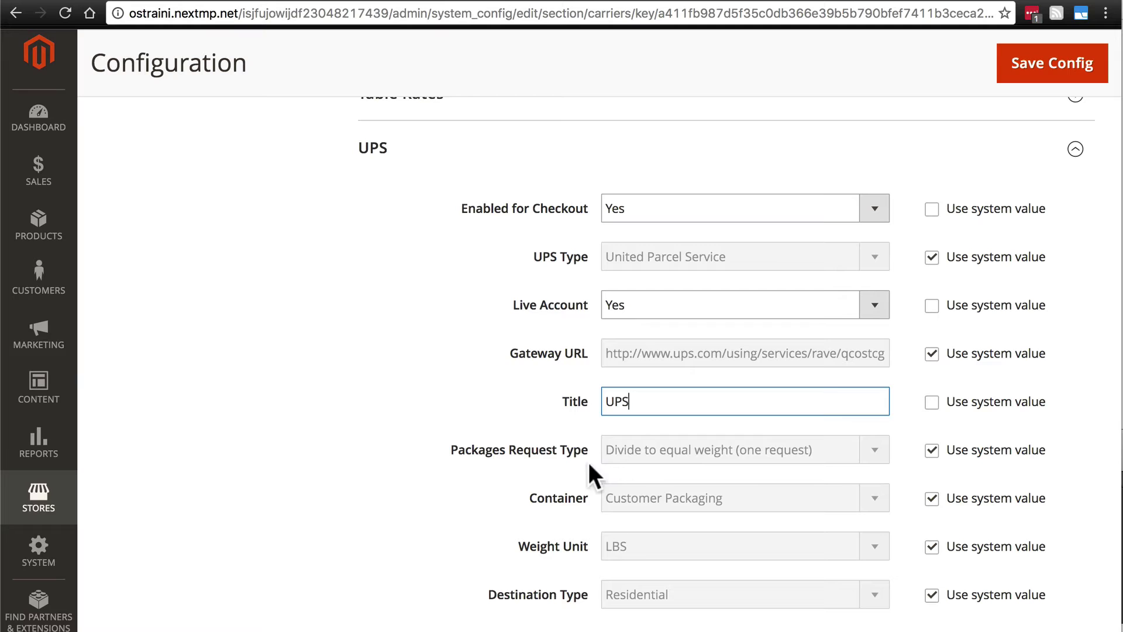
click(933, 450)
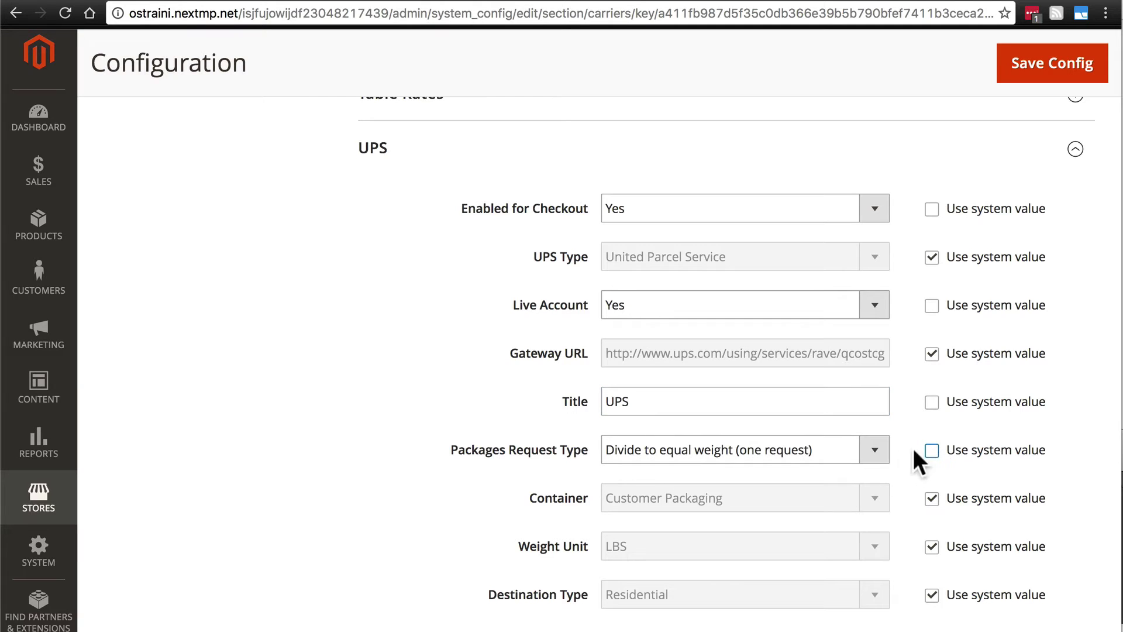
click(870, 450)
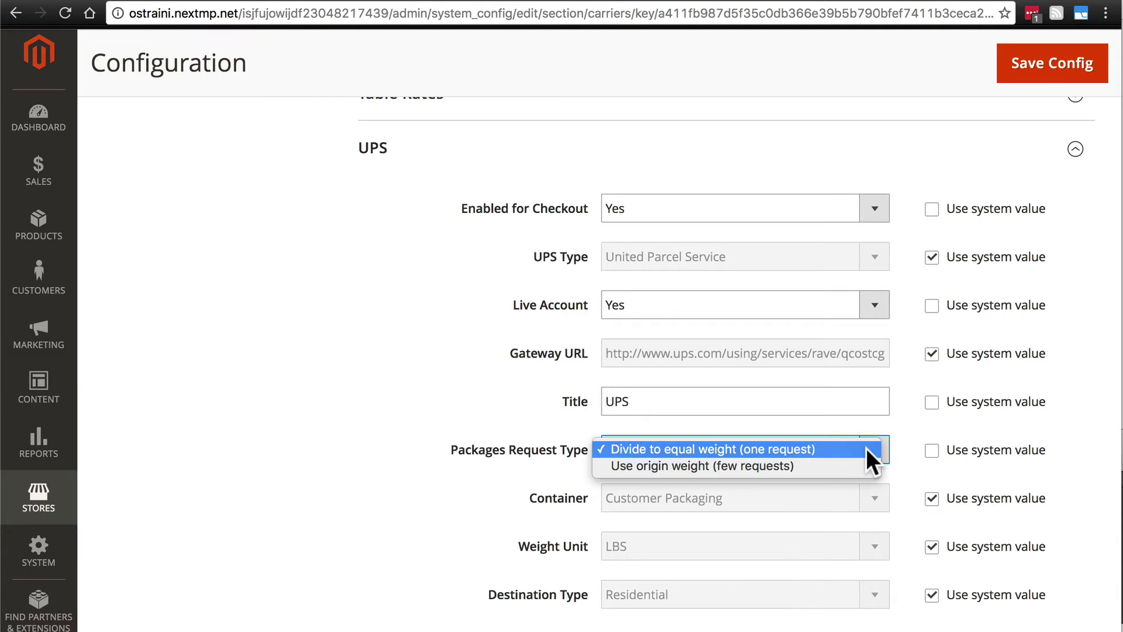
click(825, 448)
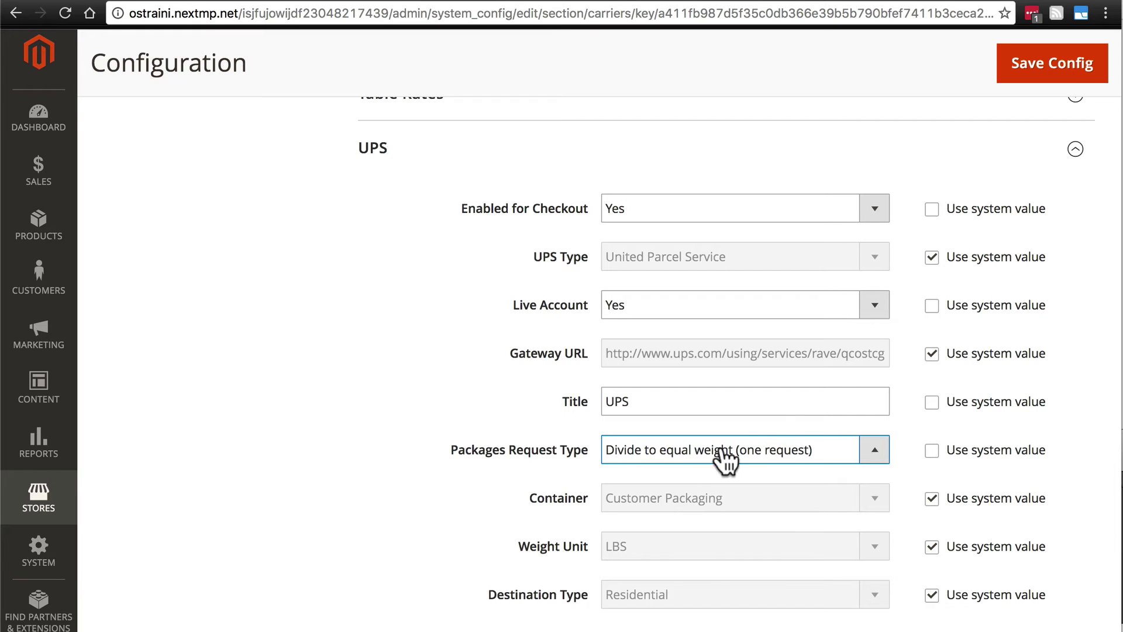
click(933, 450)
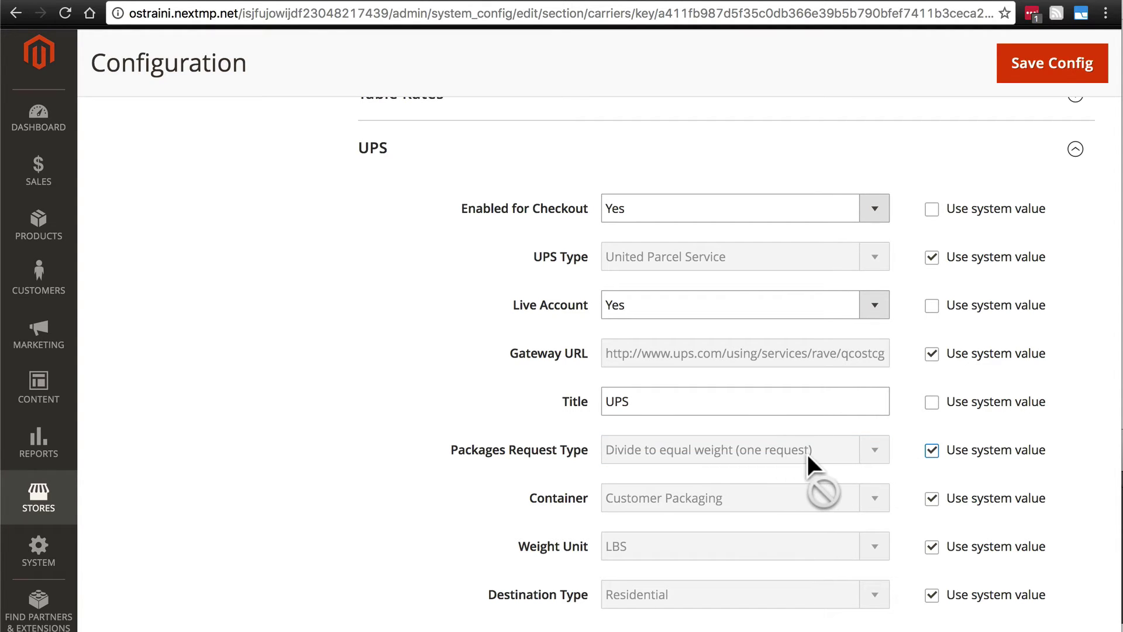
scroll(806, 452, down, 2)
click(932, 420)
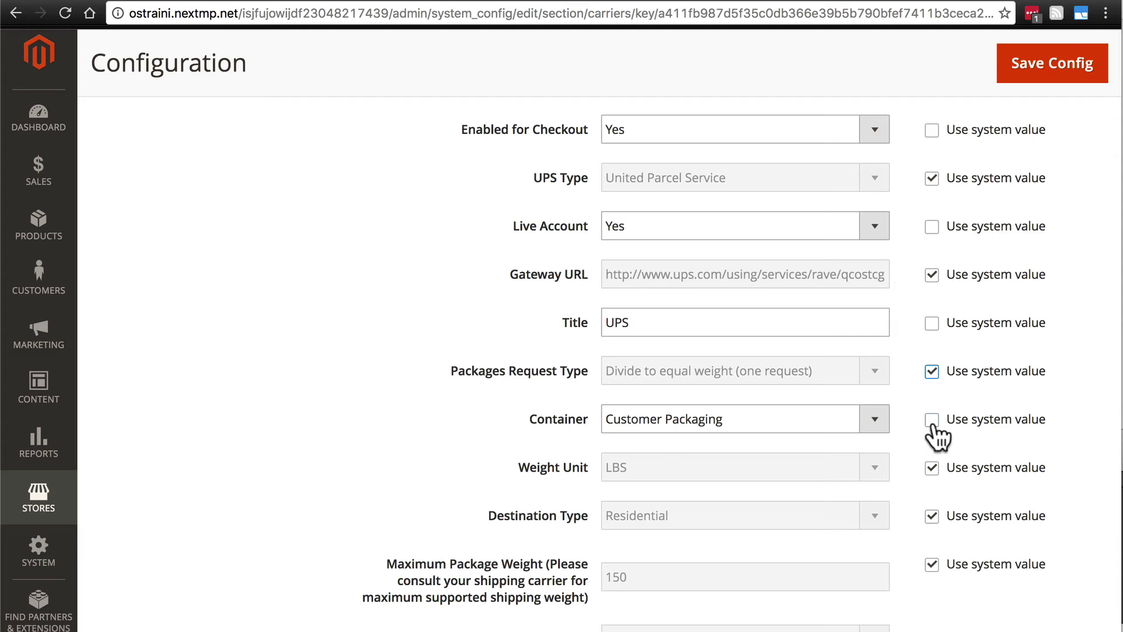
click(876, 416)
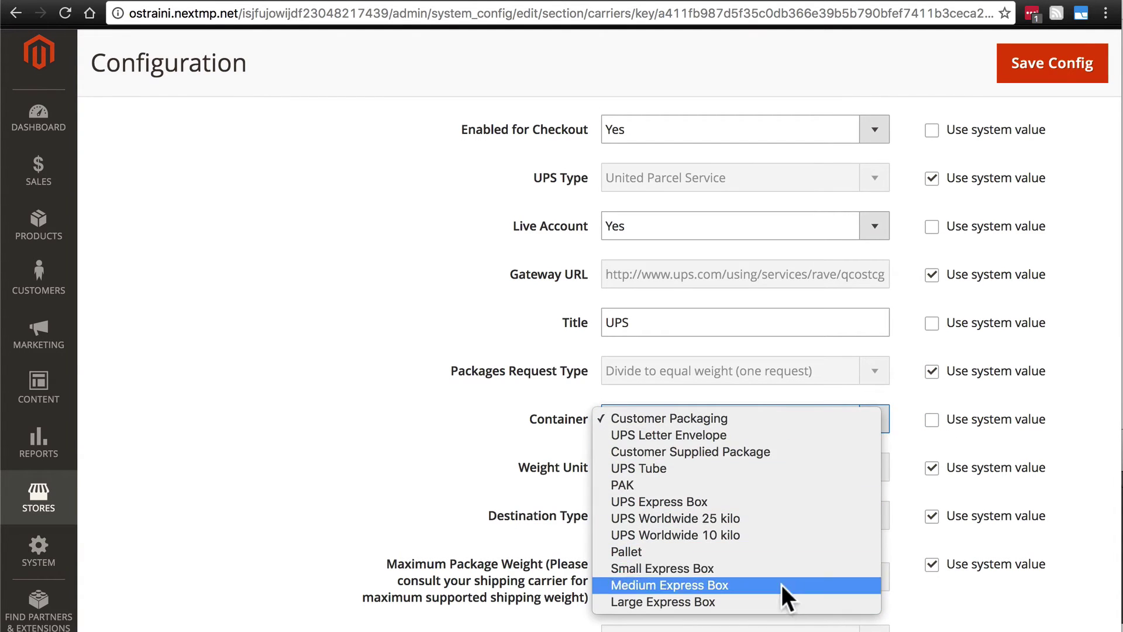
click(769, 419)
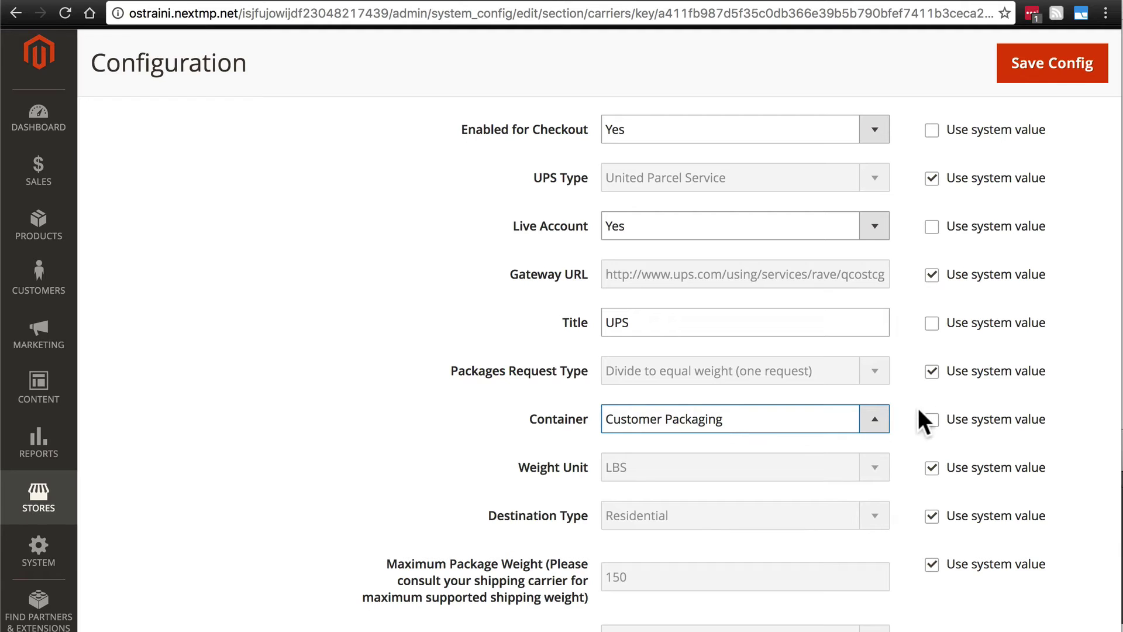
click(931, 420)
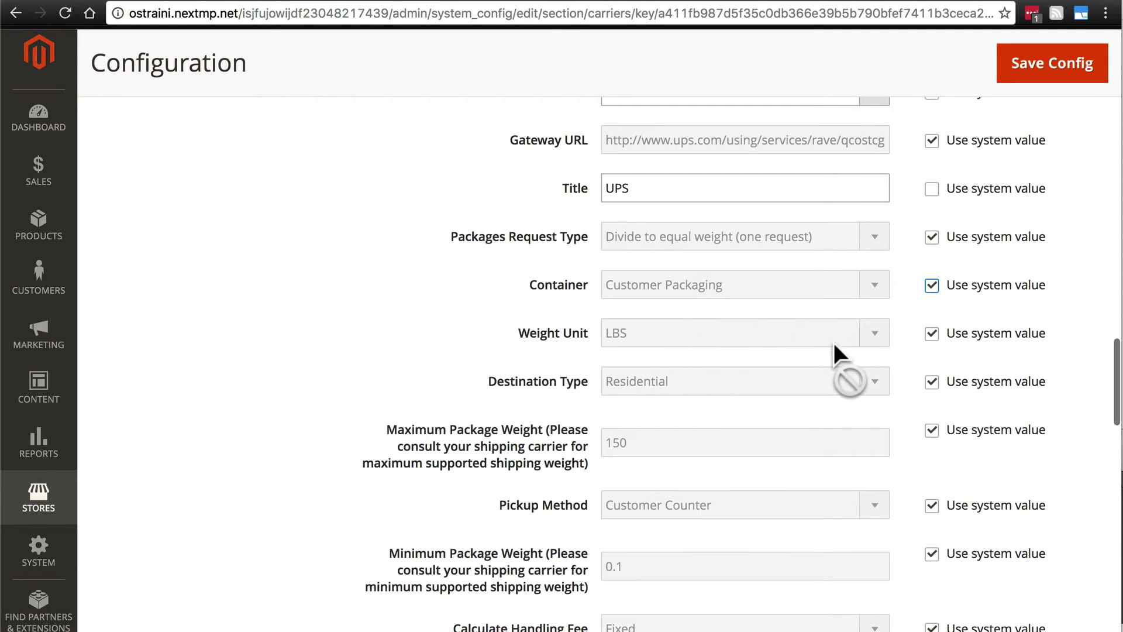
scroll(919, 345, down, 2)
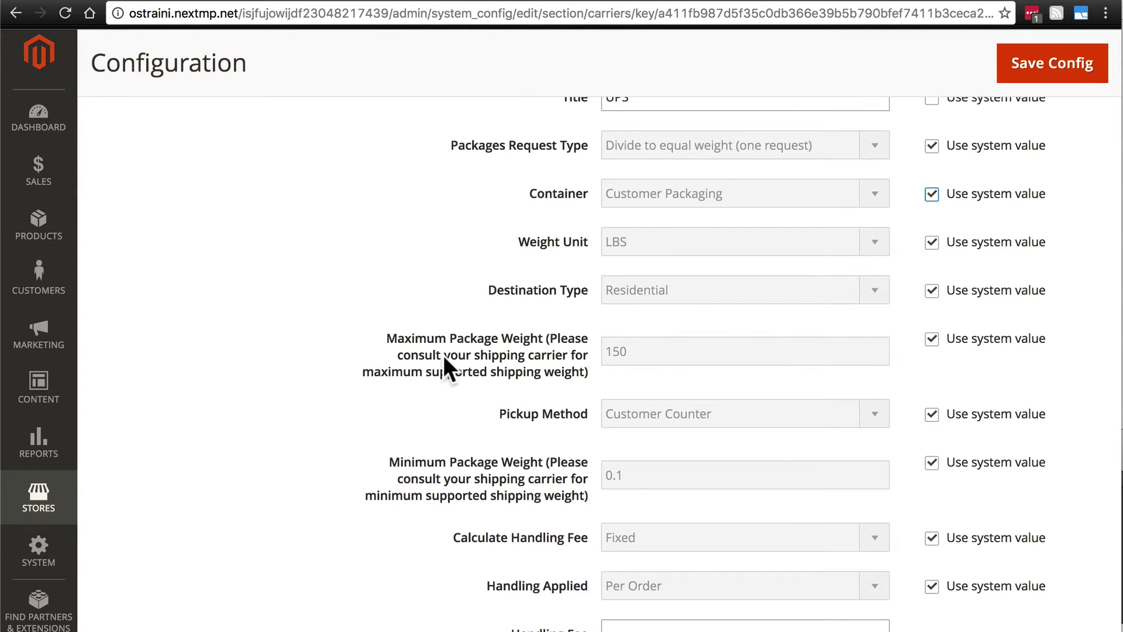
Keep Pickup Method on its system default, Customer Counter
scroll(464, 347, down, 3)
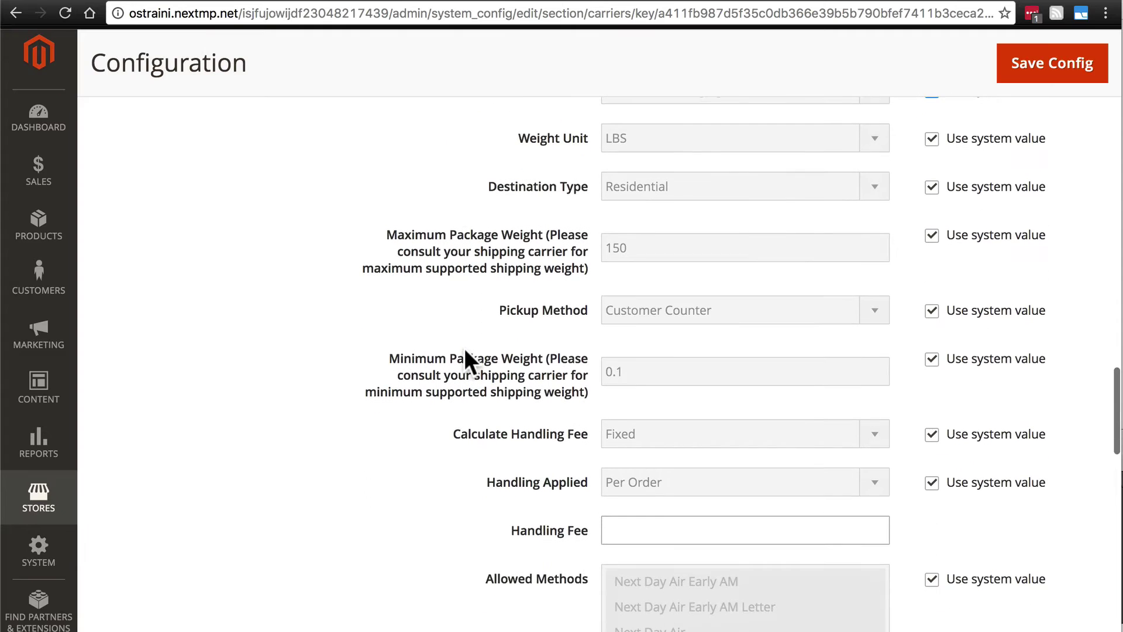
click(932, 311)
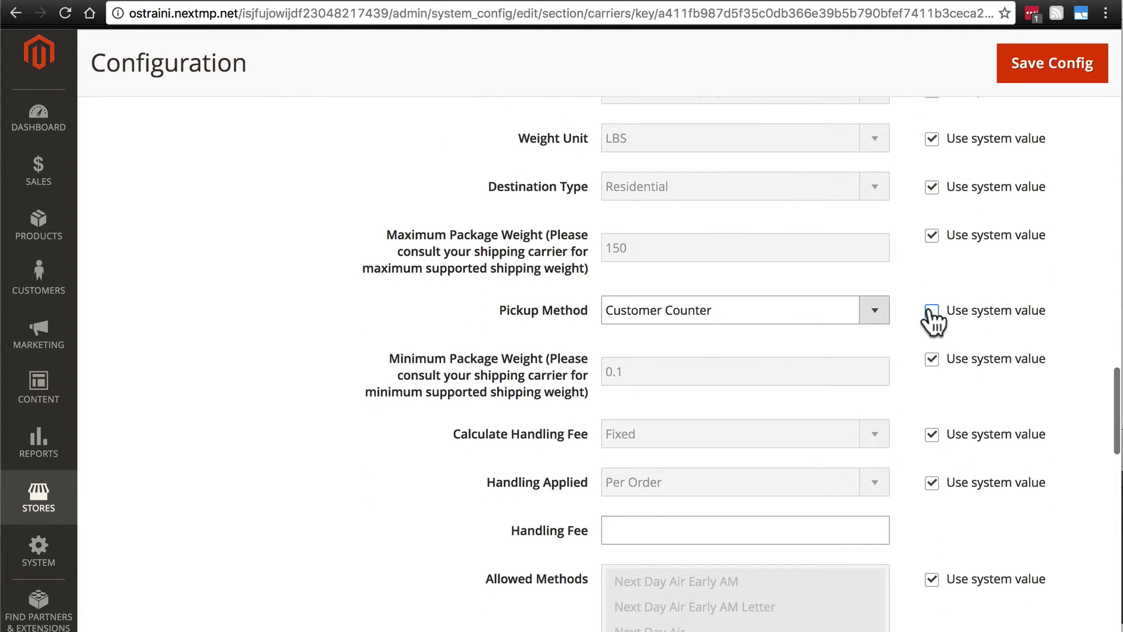
click(876, 313)
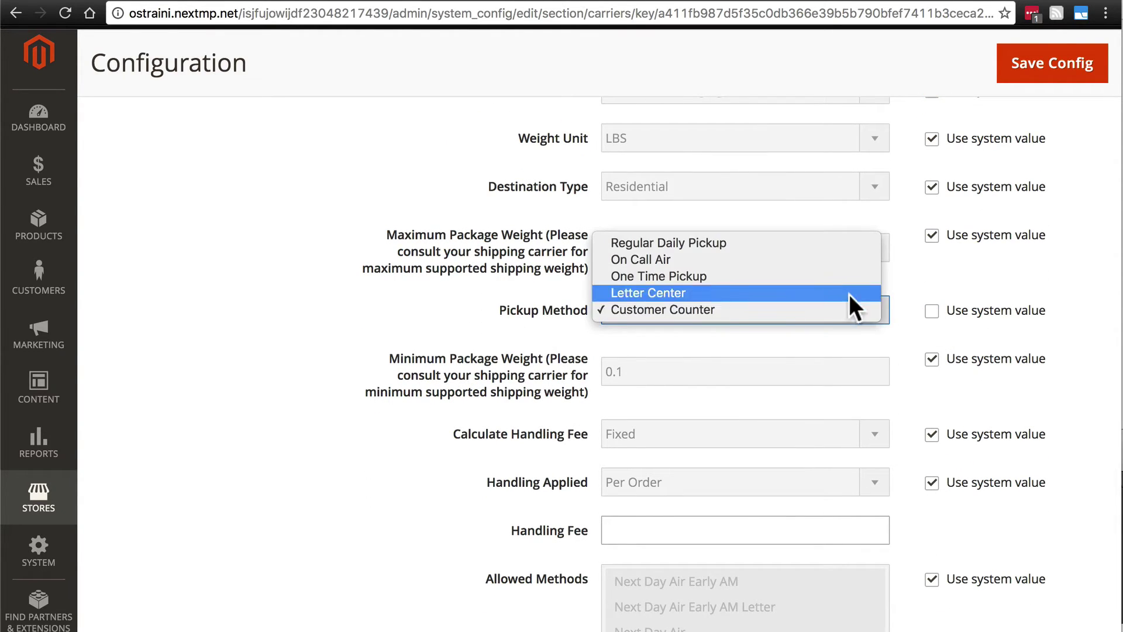
click(817, 310)
click(936, 311)
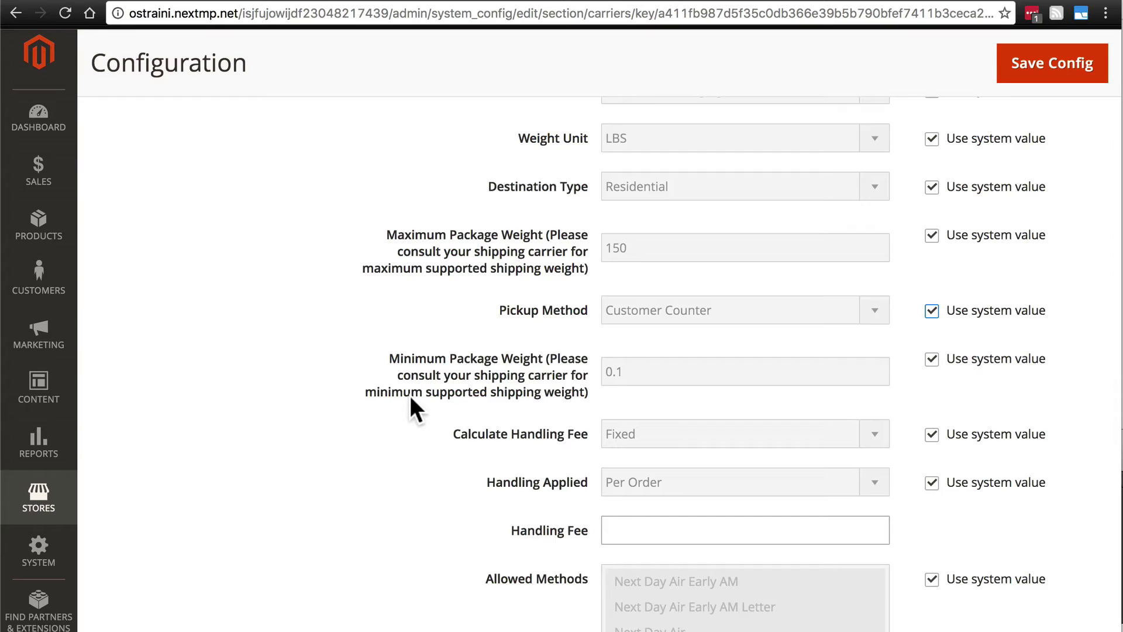
Set Calculate Handling Fee to Fixed with a Handling Fee of 1.50
scroll(410, 395, down, 3)
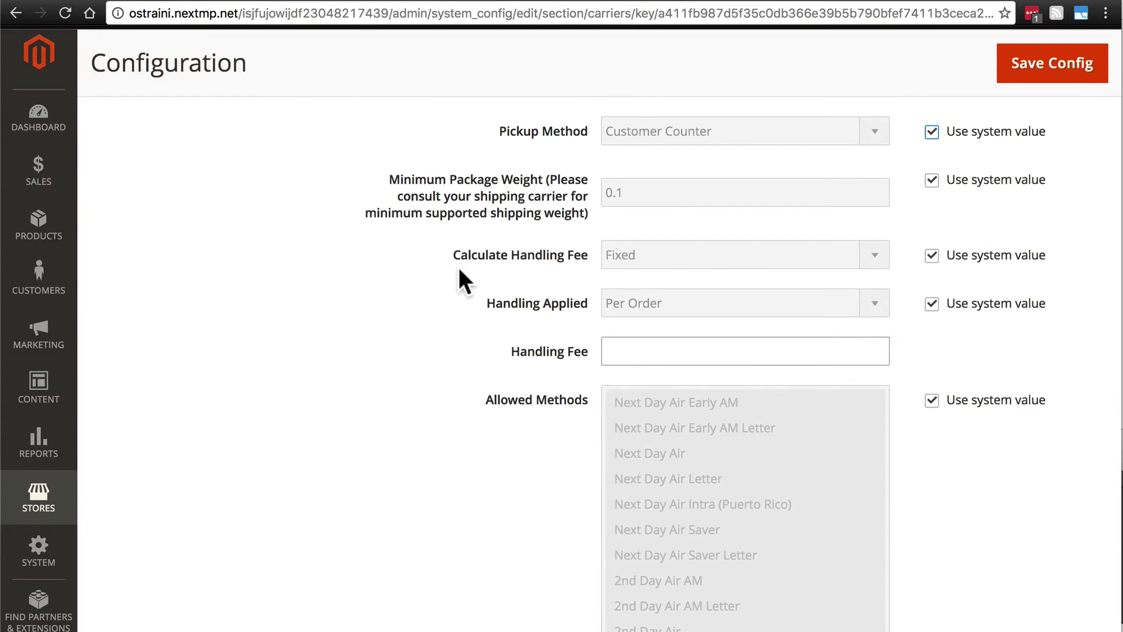
click(658, 344)
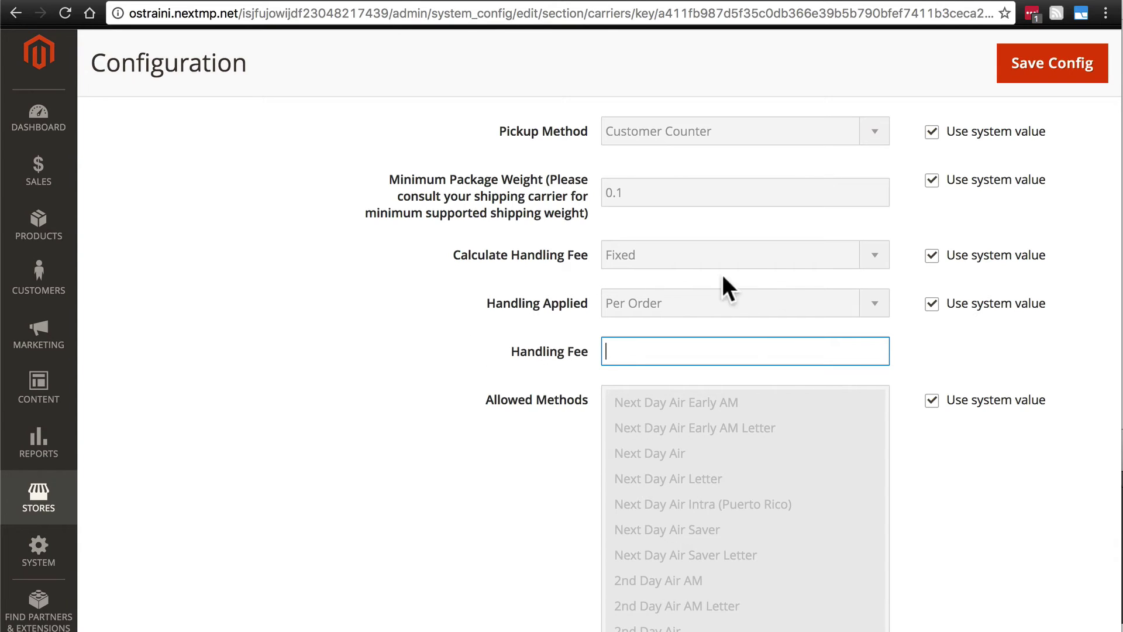
click(932, 256)
click(873, 255)
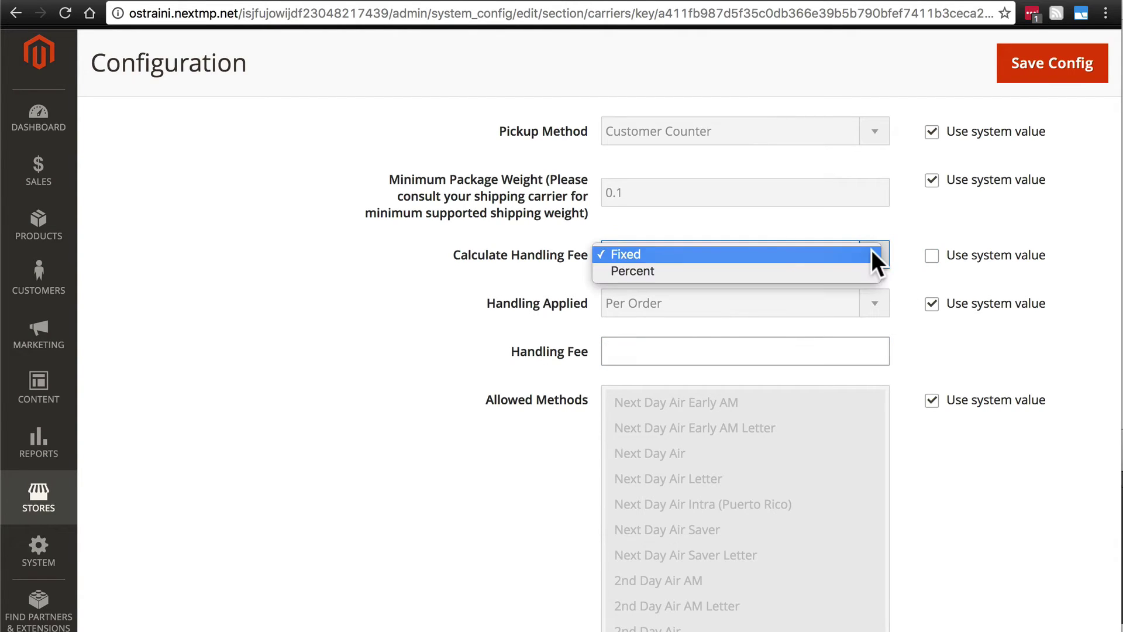
click(855, 246)
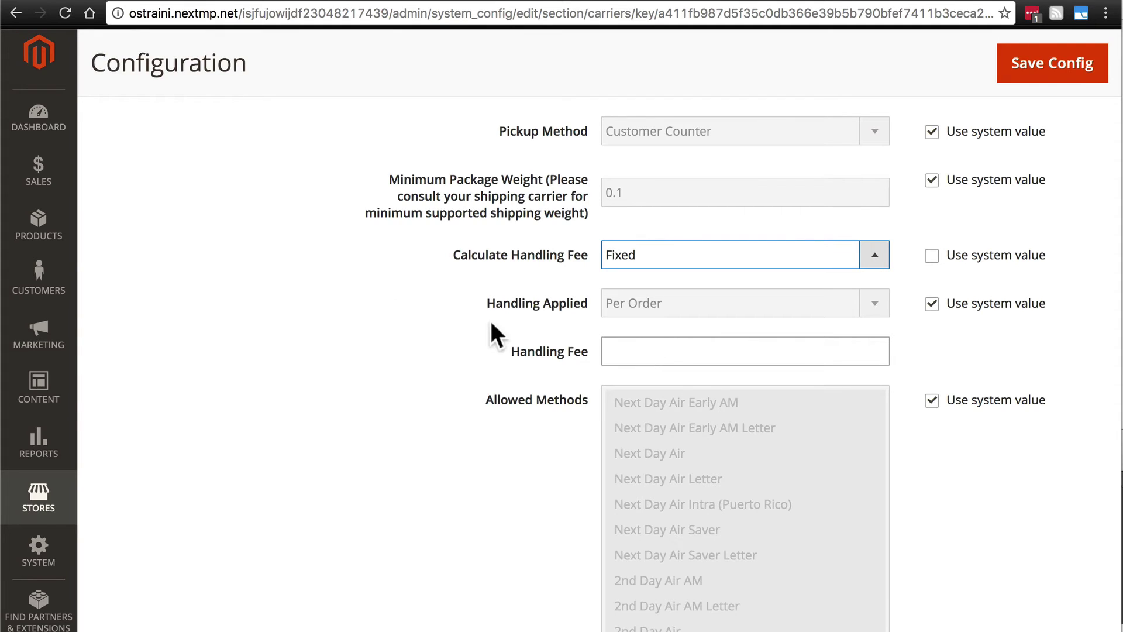
click(649, 351)
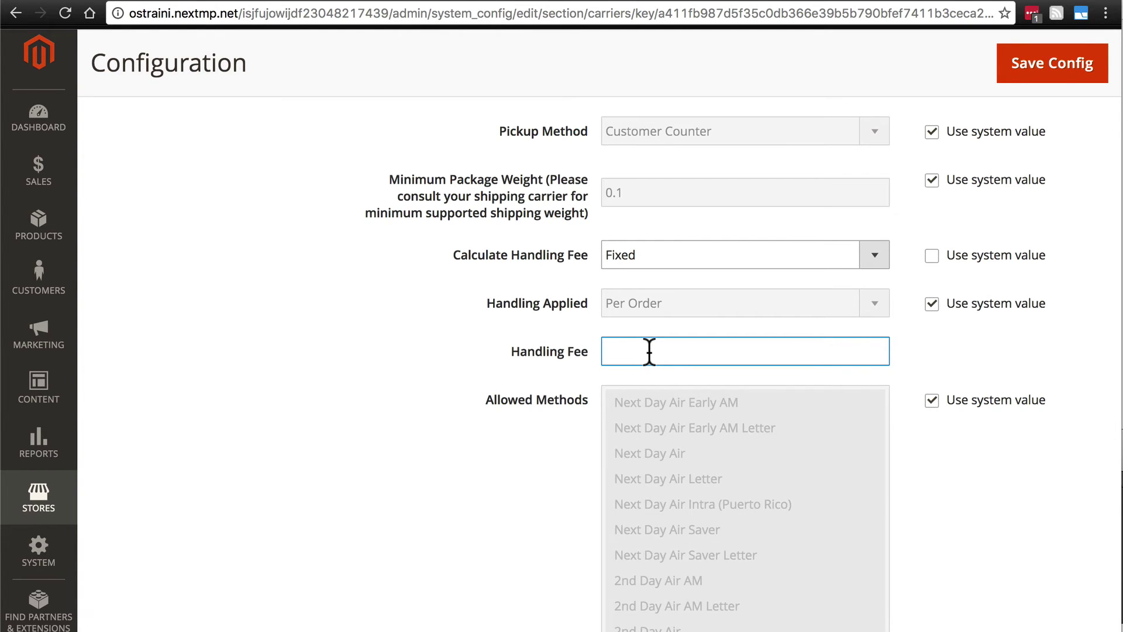
text(1.50)
scroll(424, 294, down, 3)
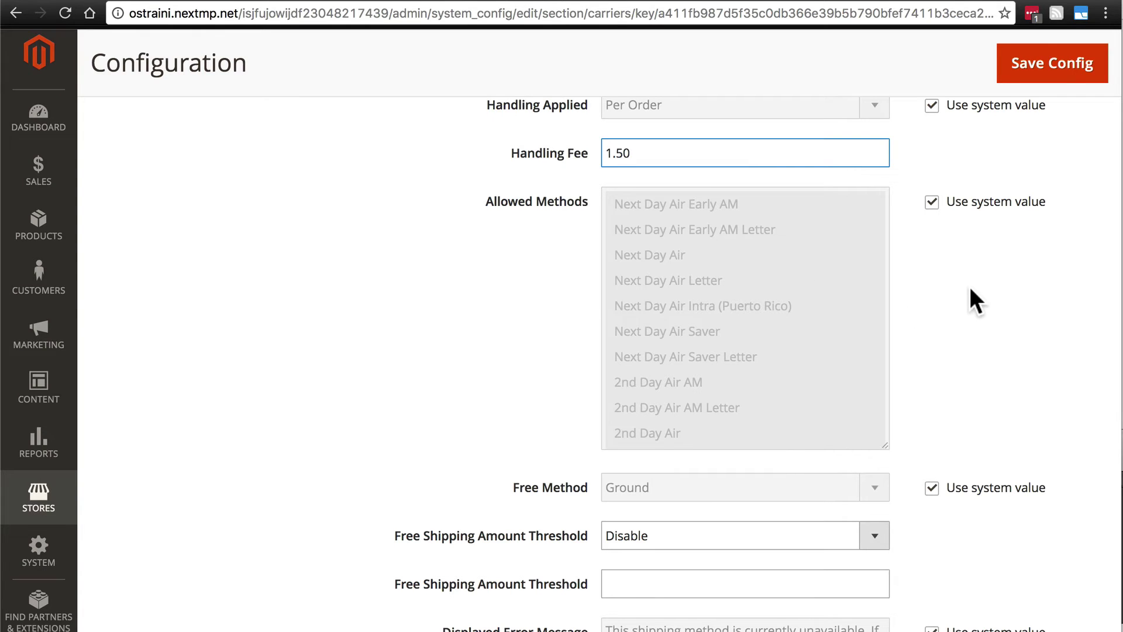
scroll(974, 299, down, 5)
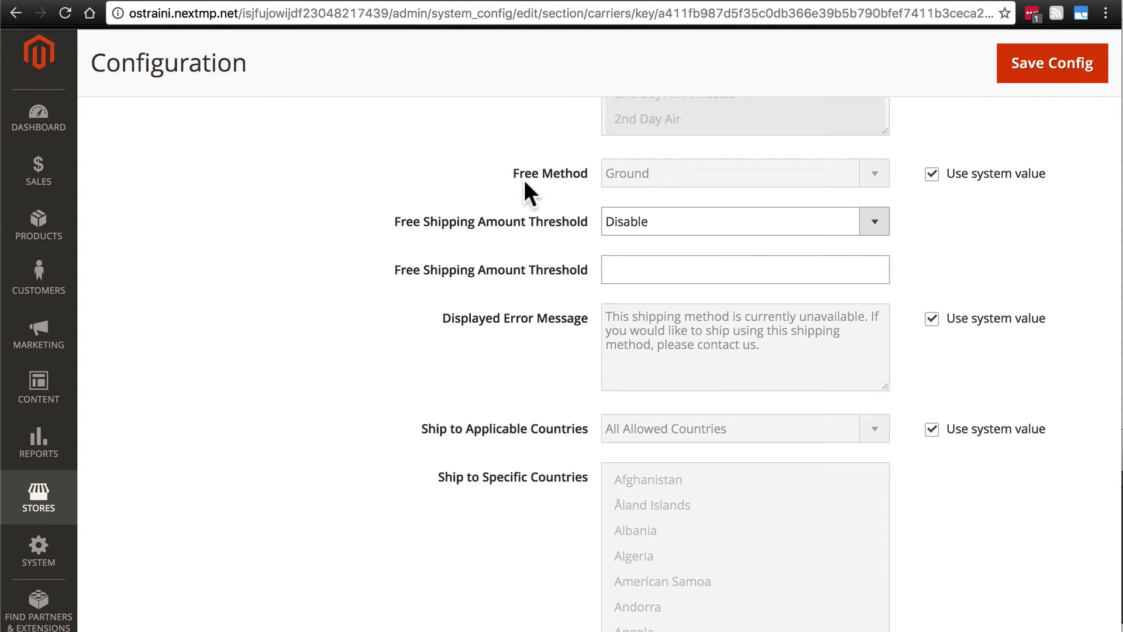
Enable the Free Shipping Amount Threshold at 50.00
click(646, 272)
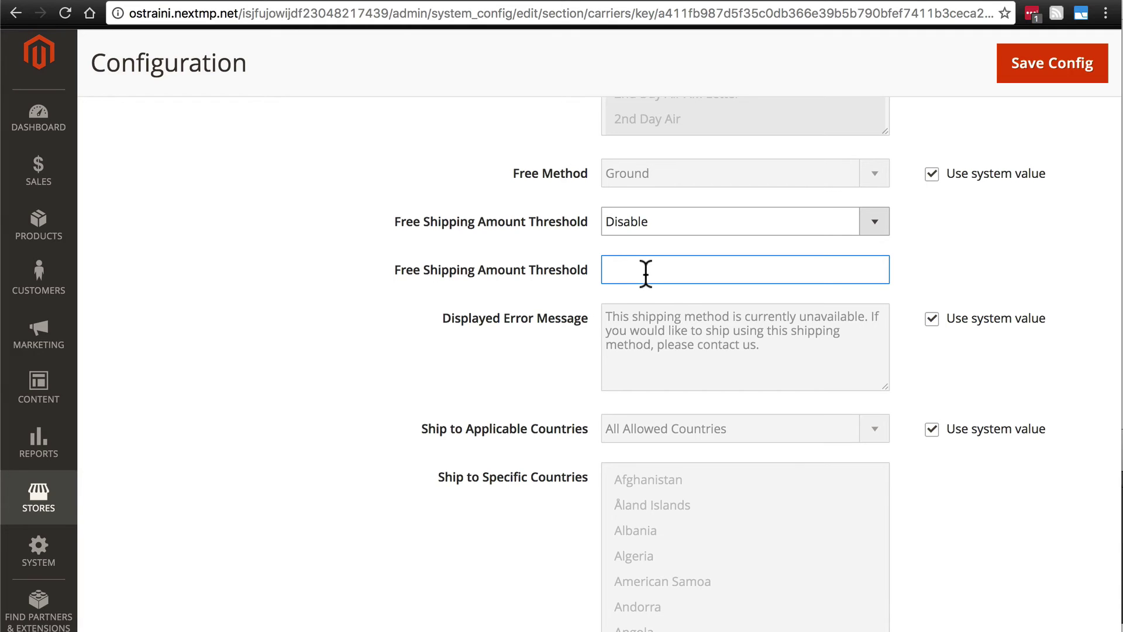
text(50.00)
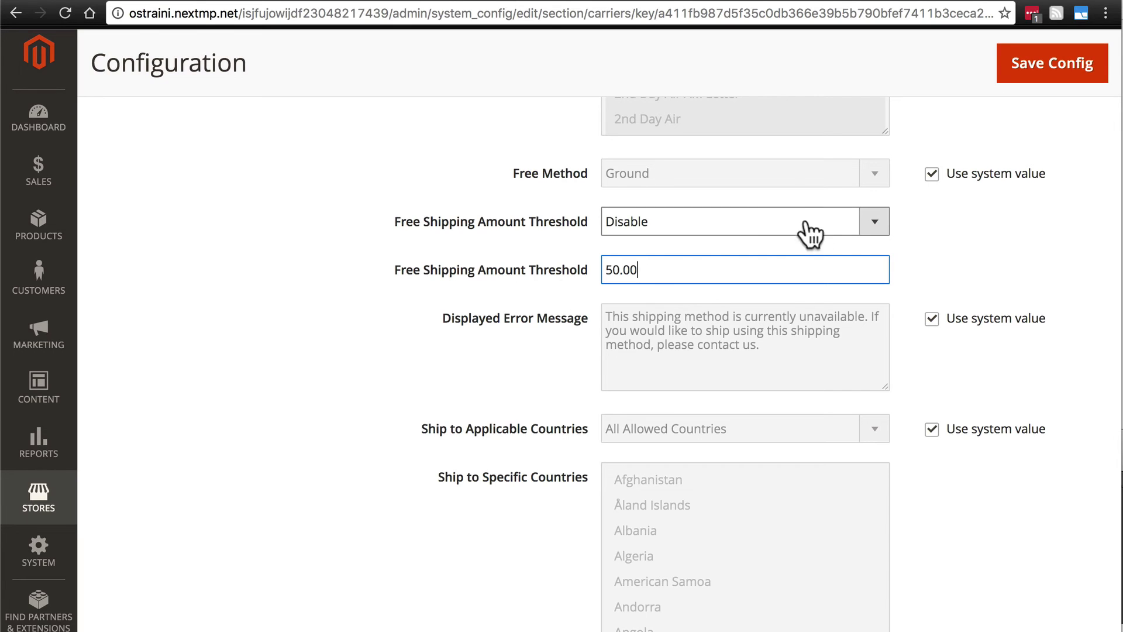
click(873, 221)
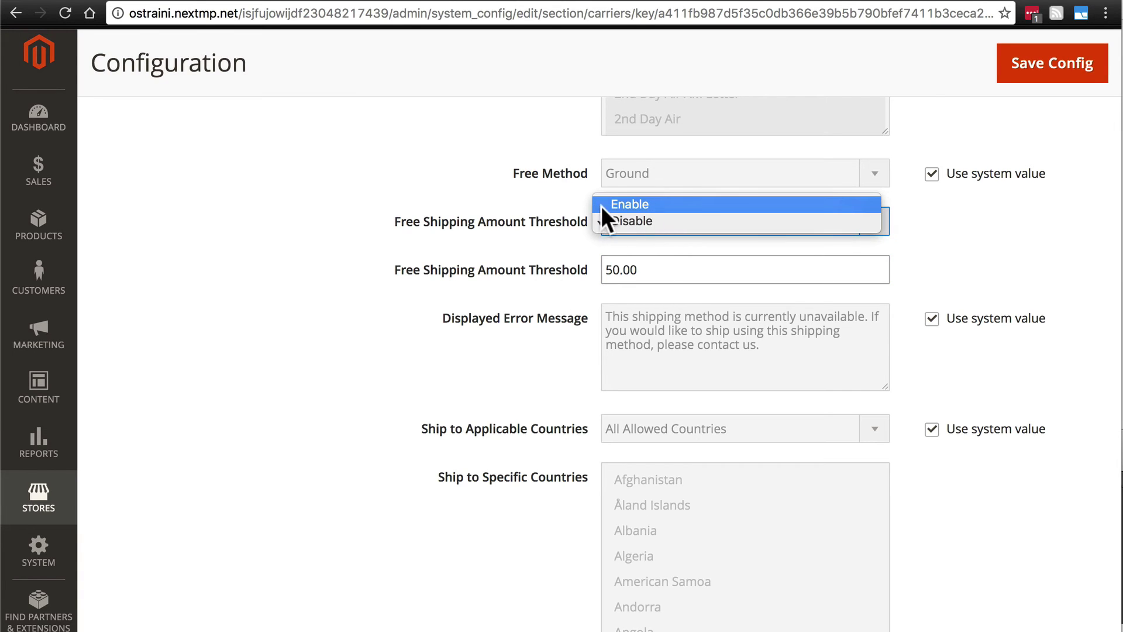
click(619, 205)
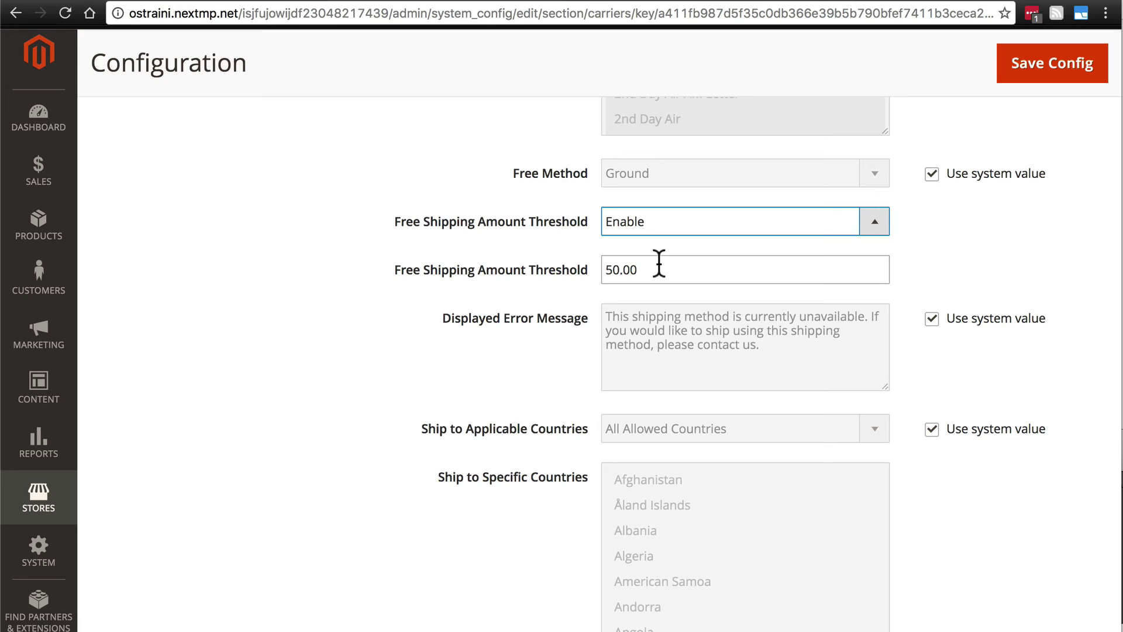
Keep Free Method on its system value, Ground
click(932, 174)
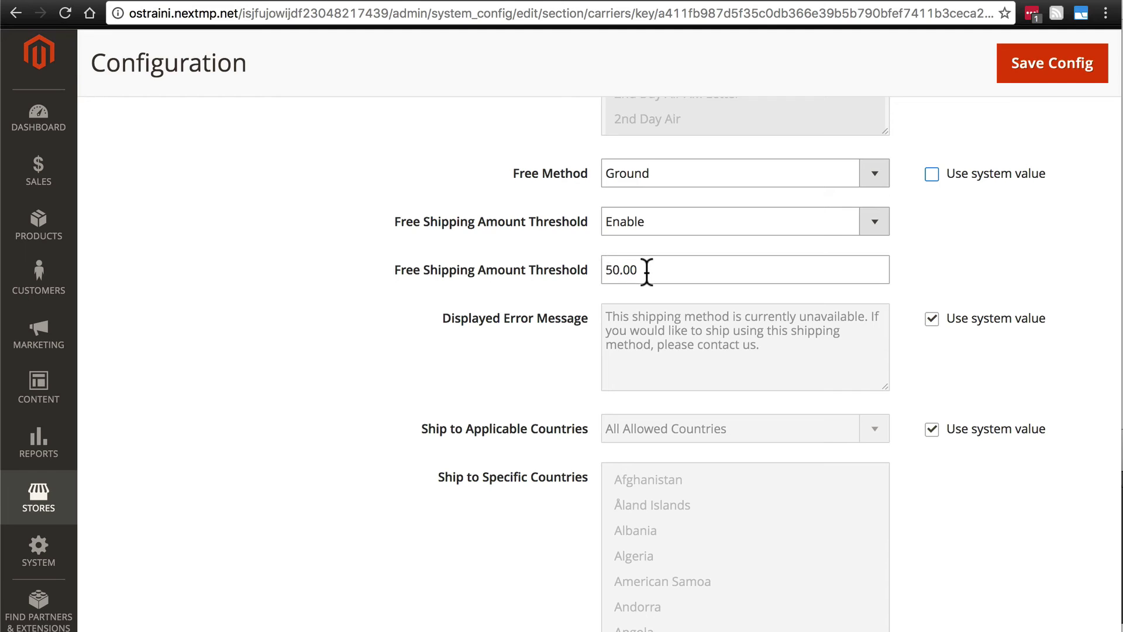
click(873, 176)
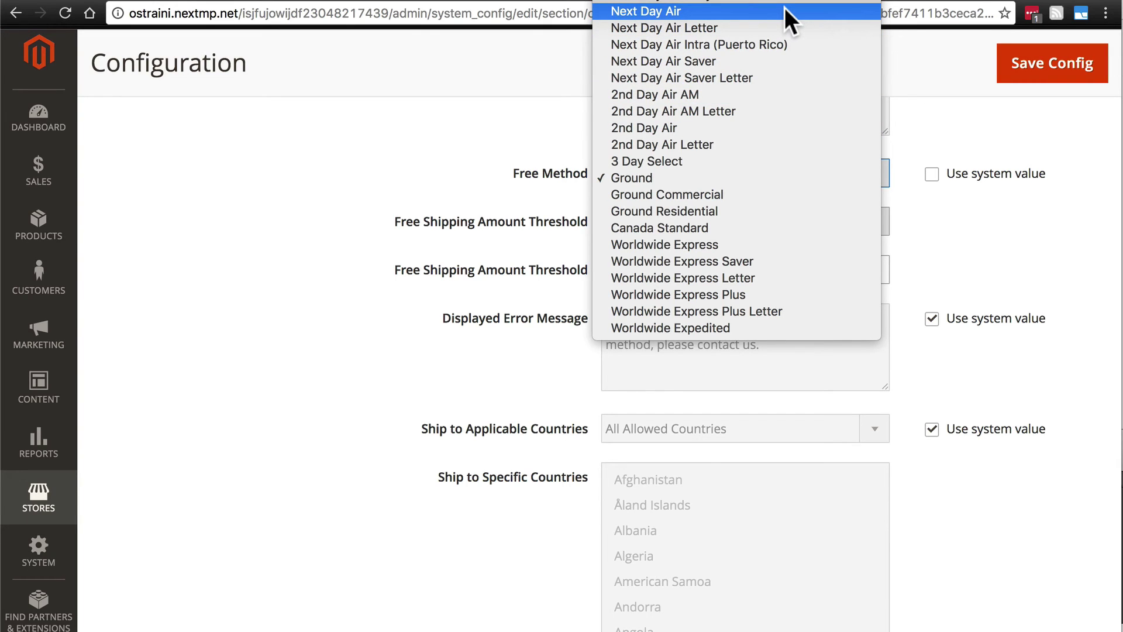
click(707, 175)
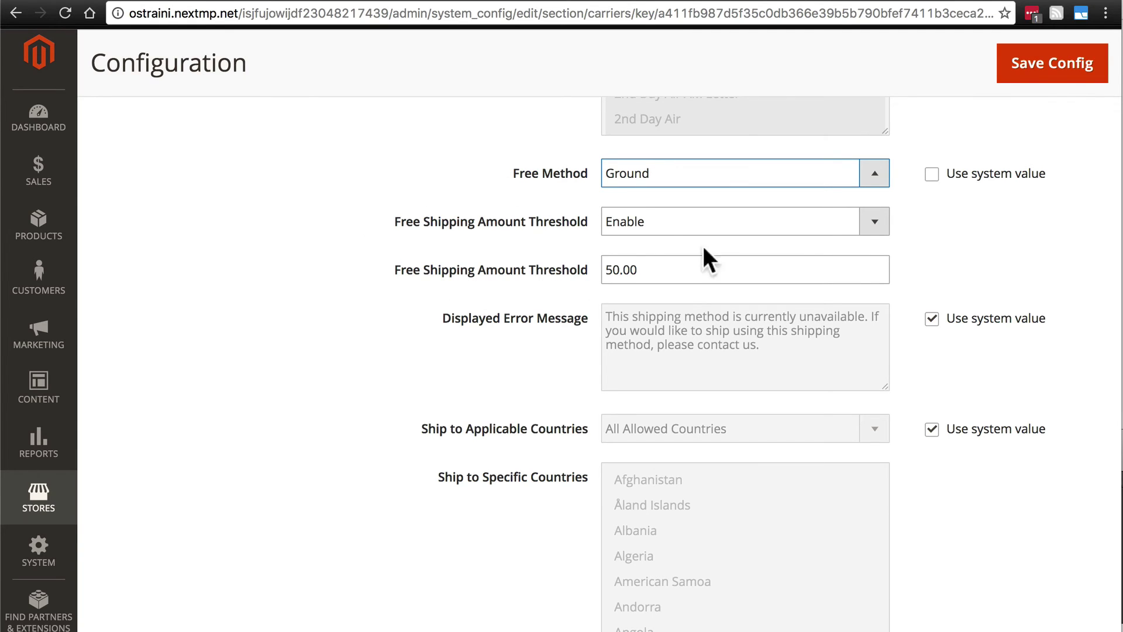
click(932, 174)
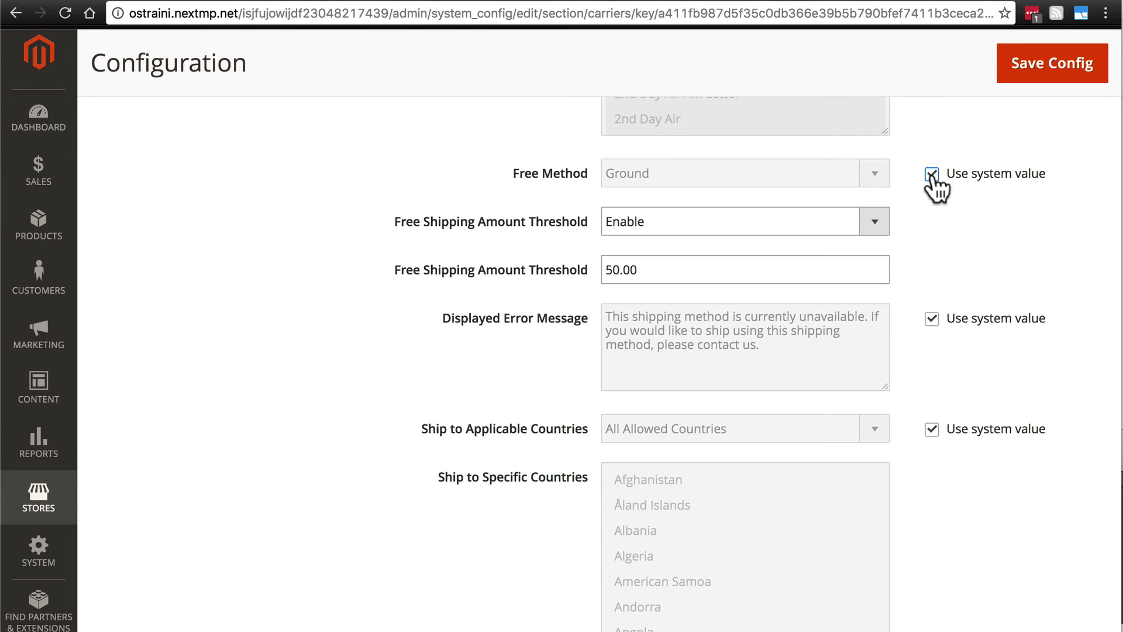
scroll(910, 359, down, 2)
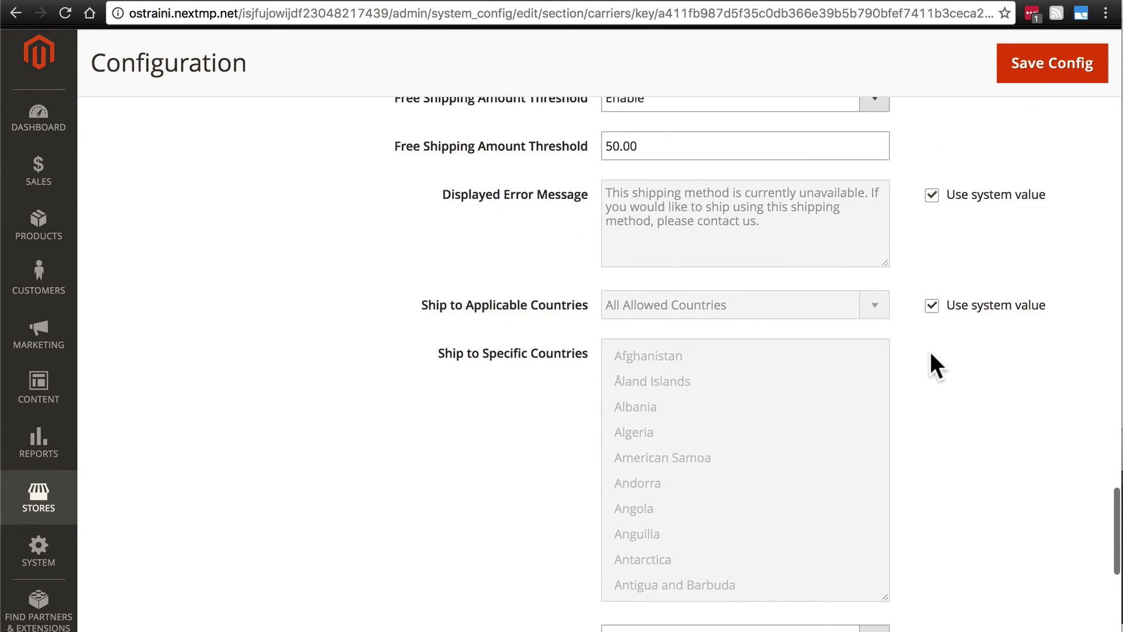
scroll(931, 355, down, 2)
scroll(941, 250, down, 5)
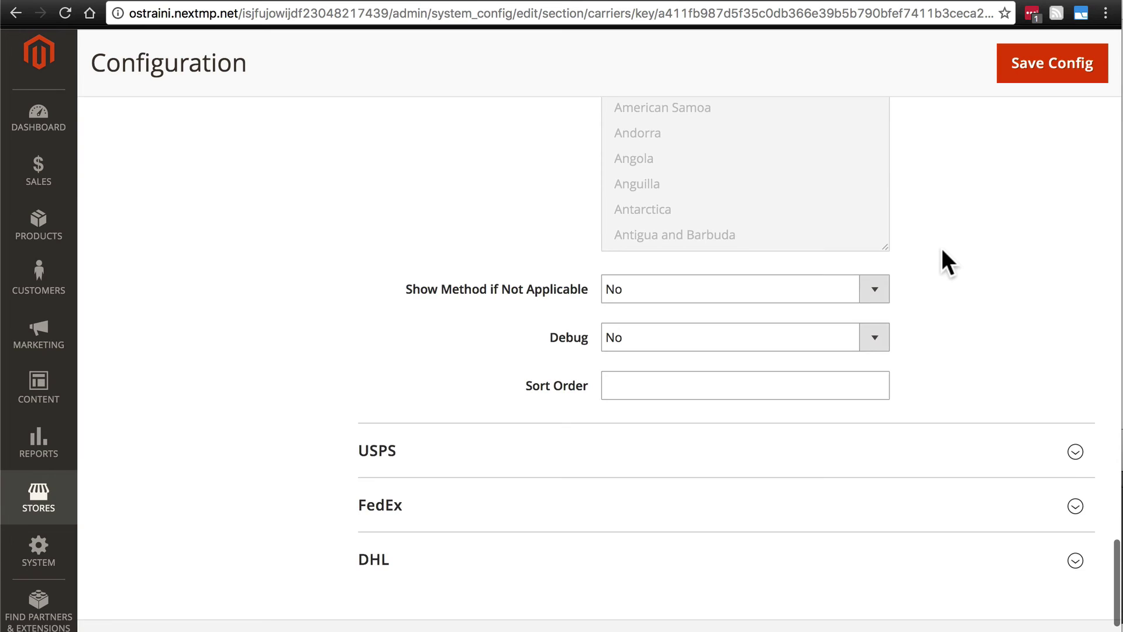
scroll(941, 245, down, 1)
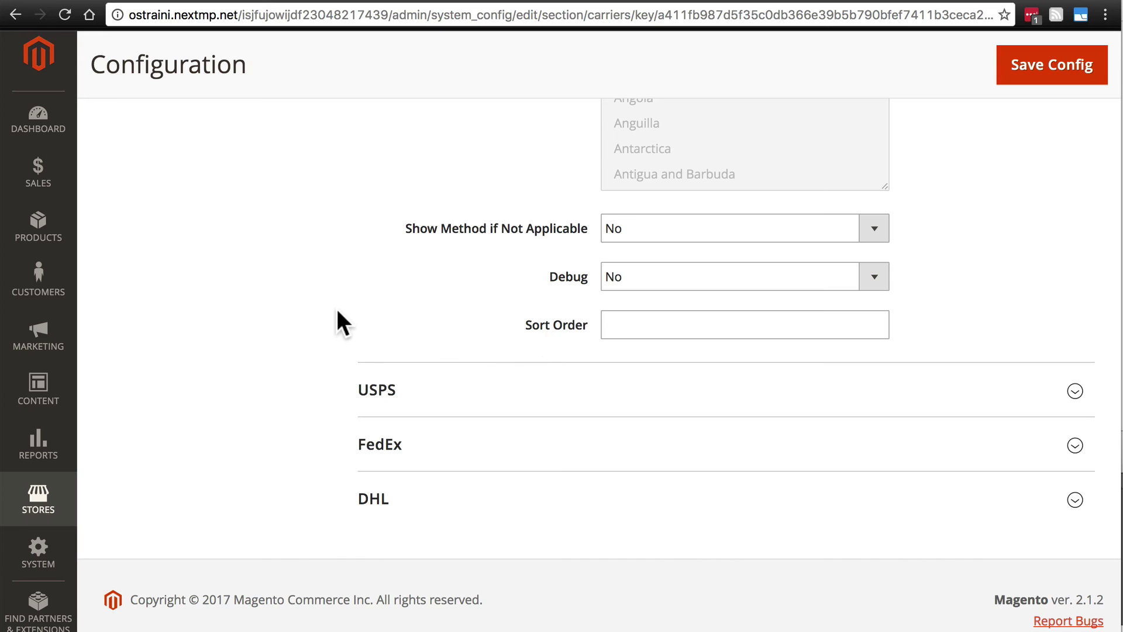
scroll(337, 312, down, 1)
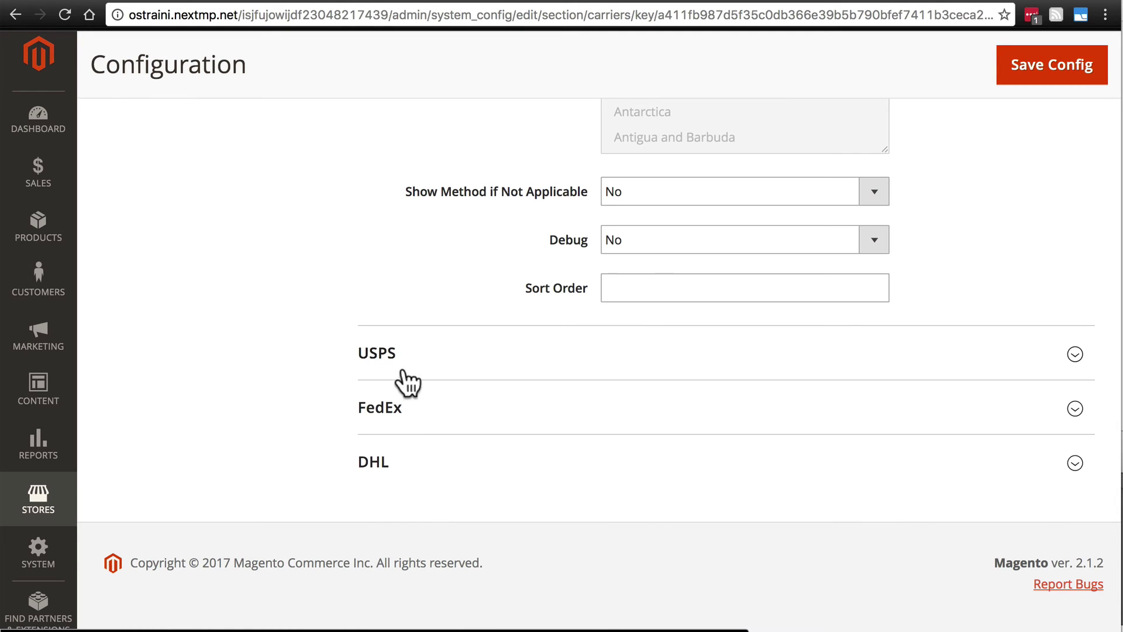
Expand the USPS section and scroll through its Enabled, User ID and Password fields
click(477, 356)
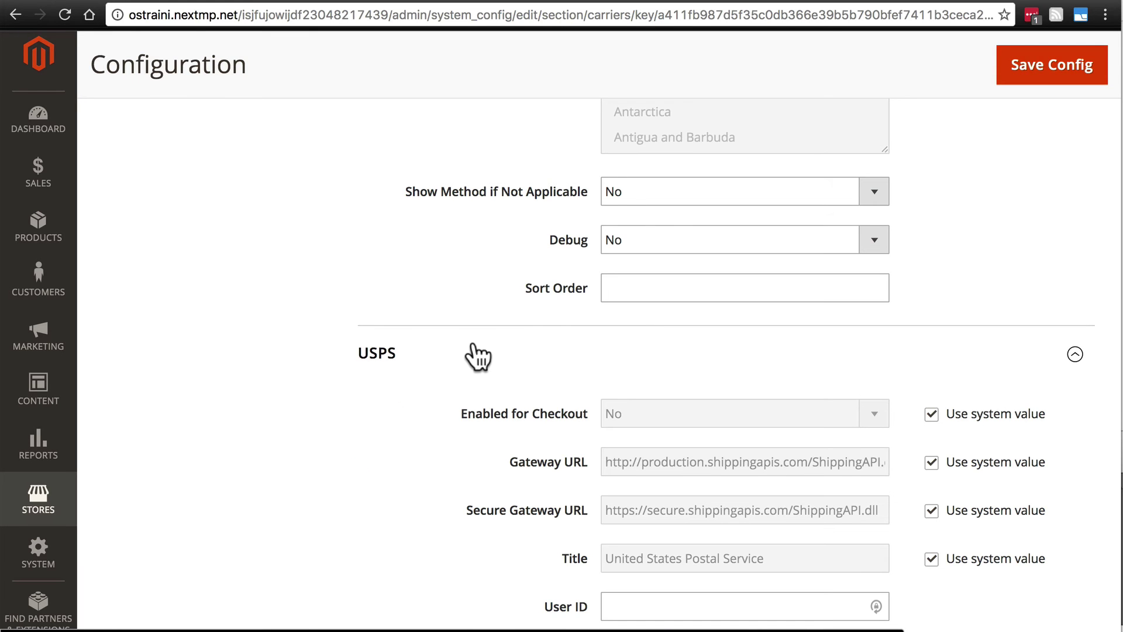
scroll(477, 355, down, 5)
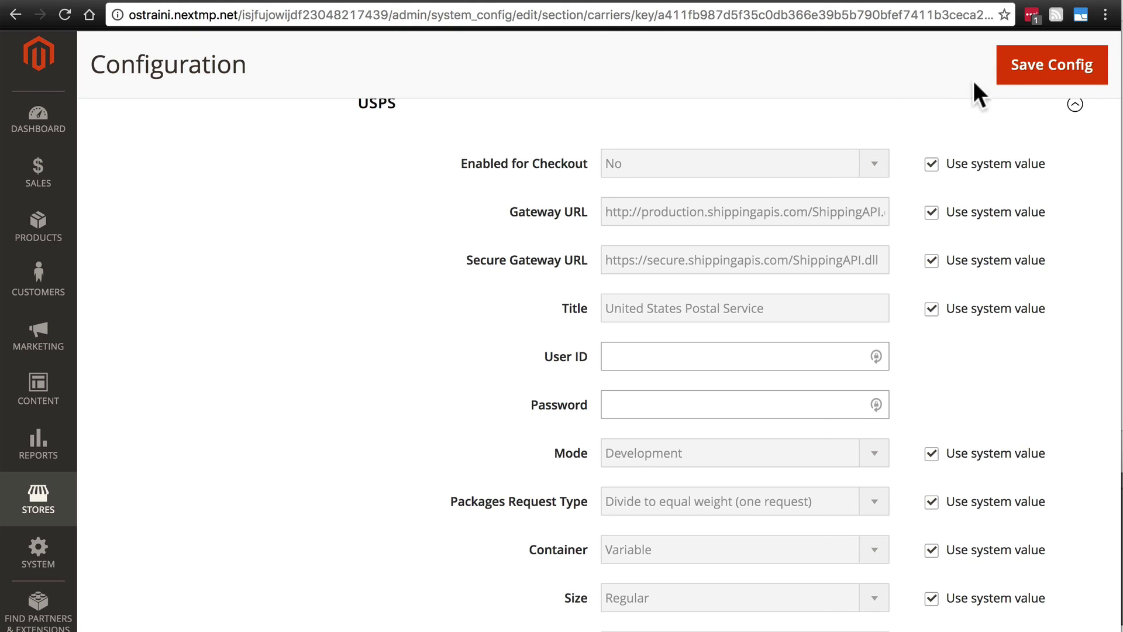
Save the configuration and follow the invalidated-cache warning to Cache Management
click(1025, 79)
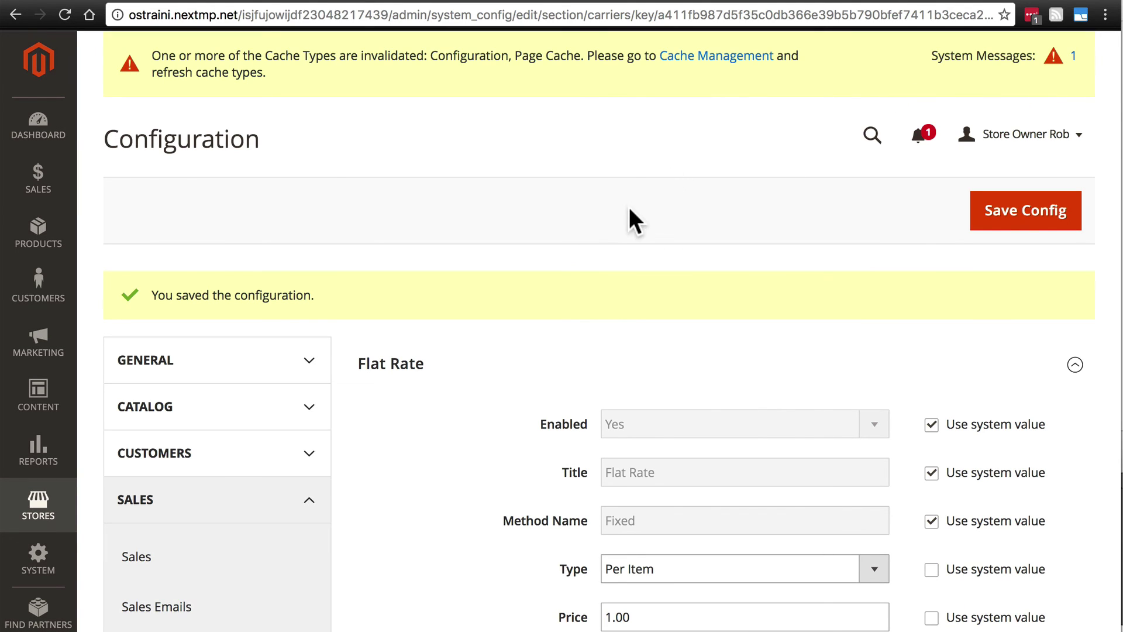
click(729, 58)
Refresh the Configuration cache type in System > Cache Management
click(52, 566)
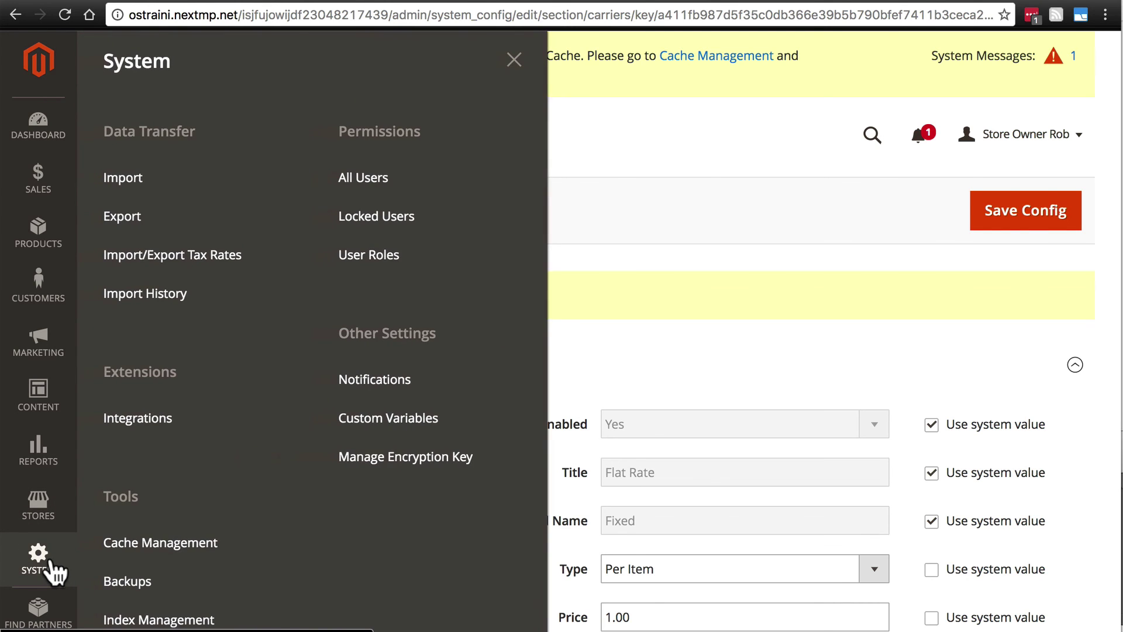
click(123, 545)
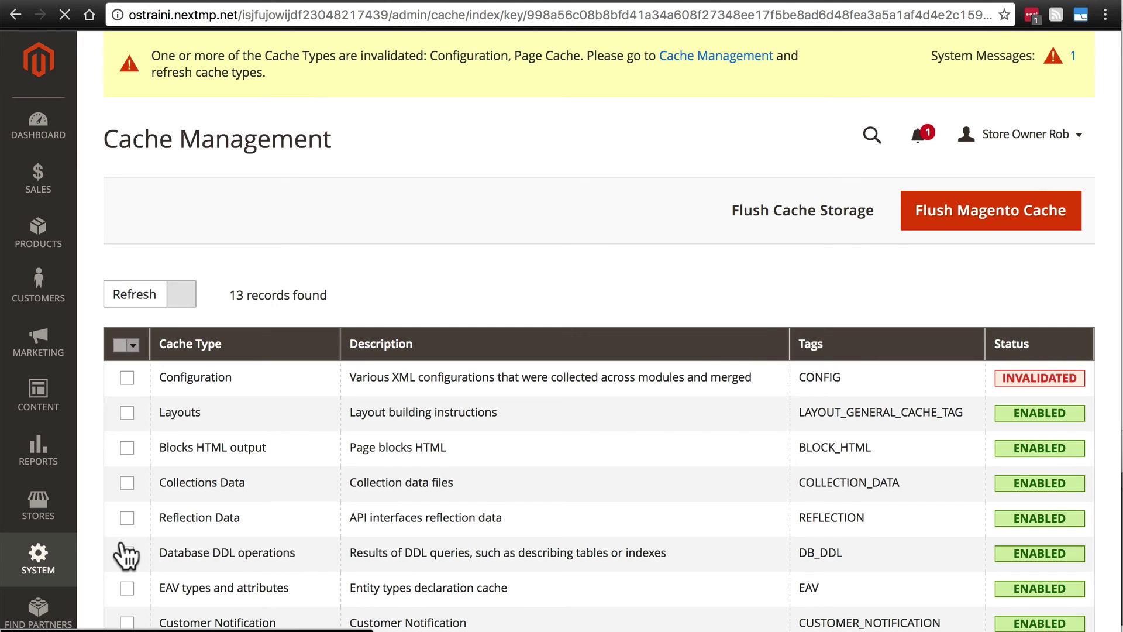
scroll(244, 466, down, 5)
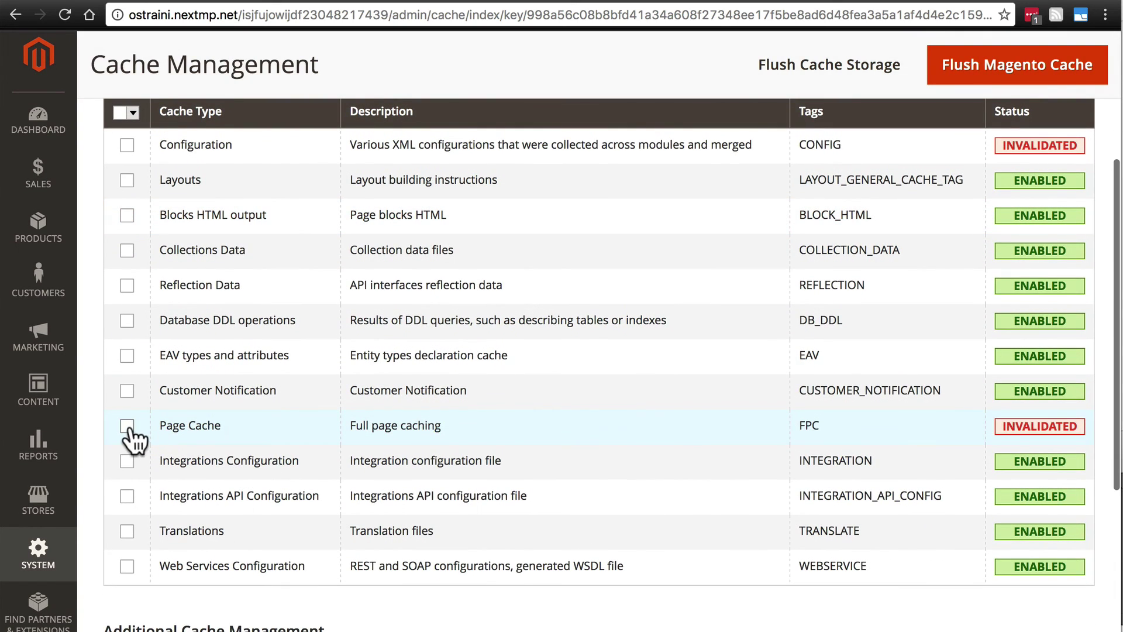
click(127, 145)
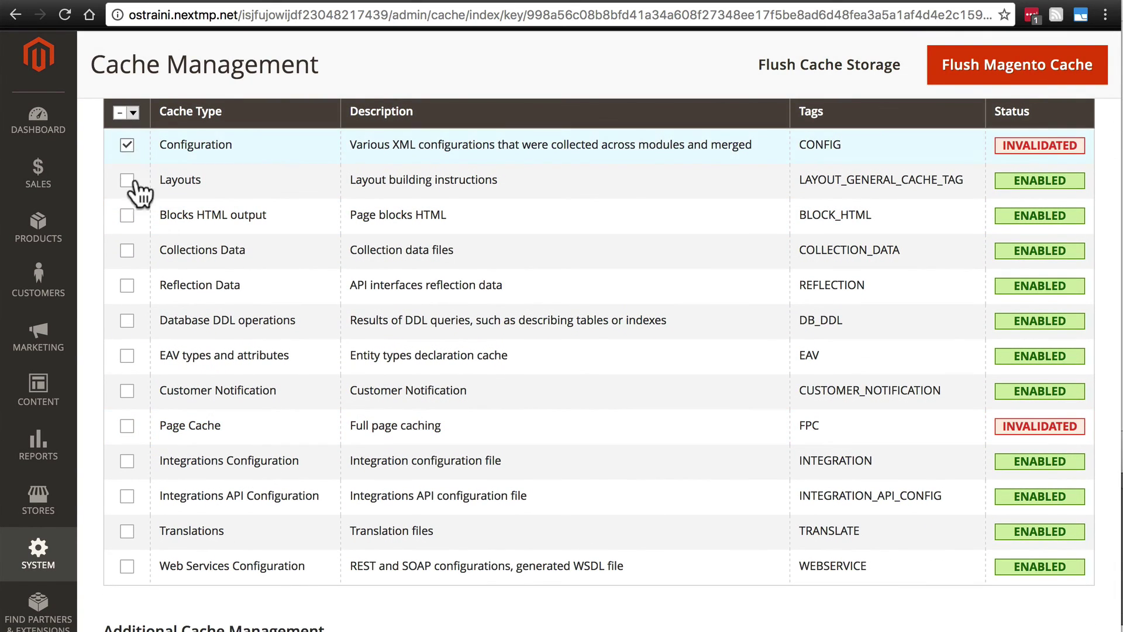
scroll(210, 283, up, 2)
click(235, 168)
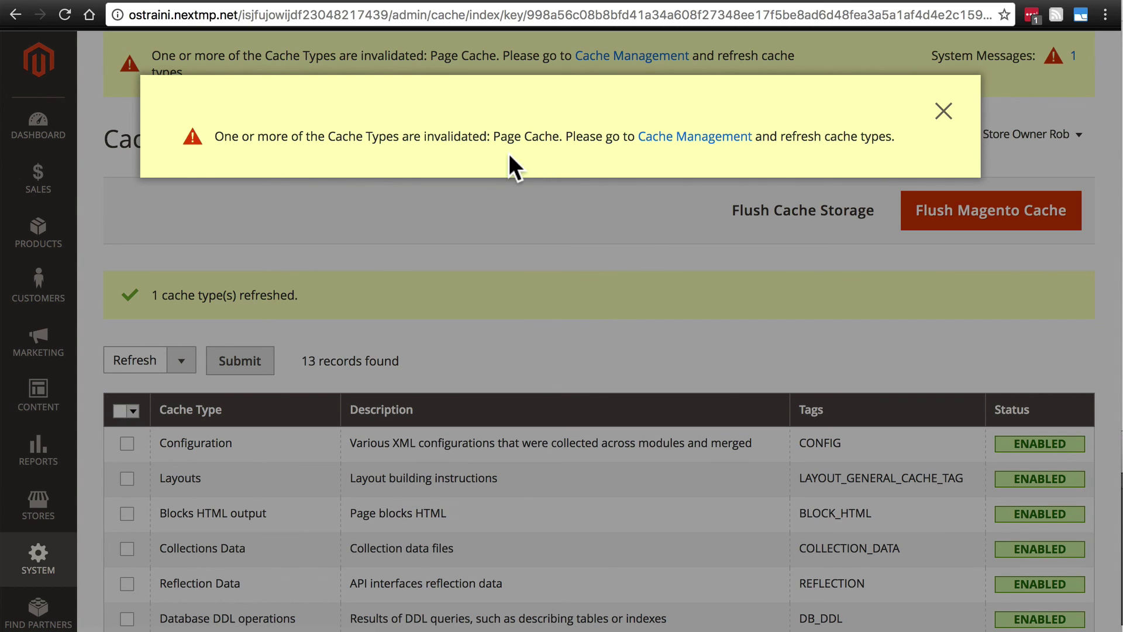
click(685, 140)
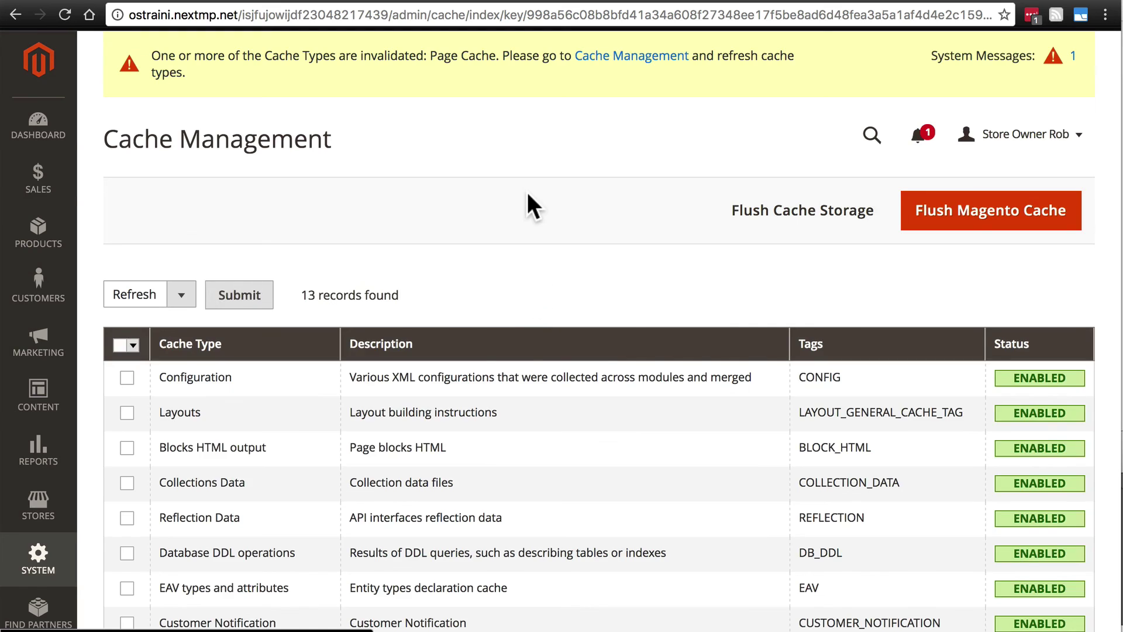
Refresh the Page Cache type so every cache shows Enabled
scroll(528, 199, down, 6)
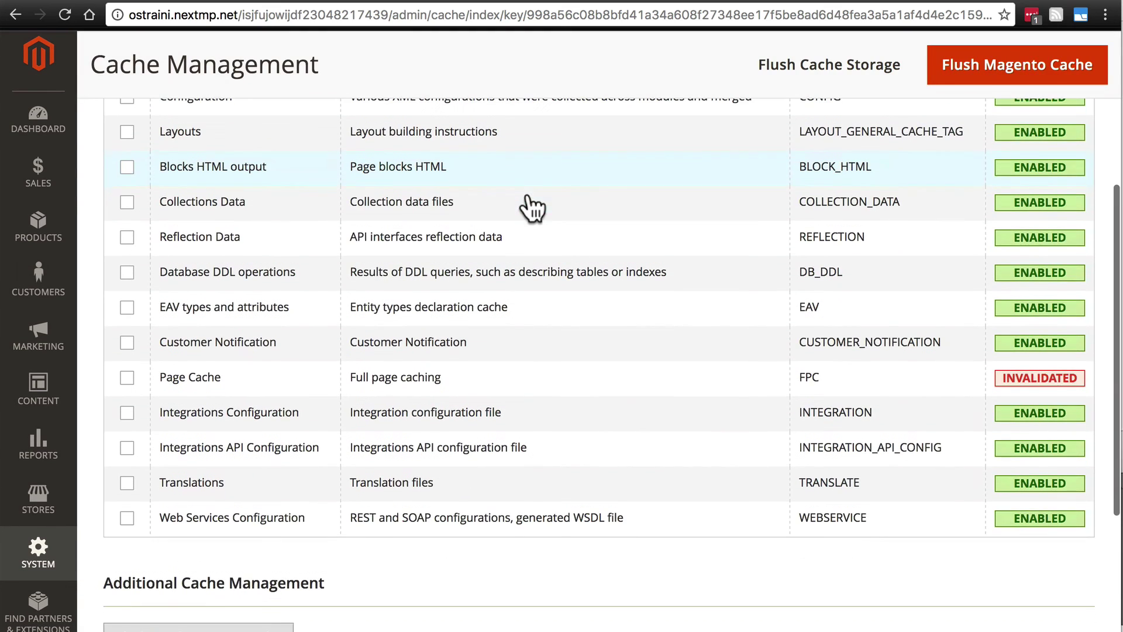
click(127, 377)
scroll(249, 436, up, 2)
scroll(252, 446, up, 3)
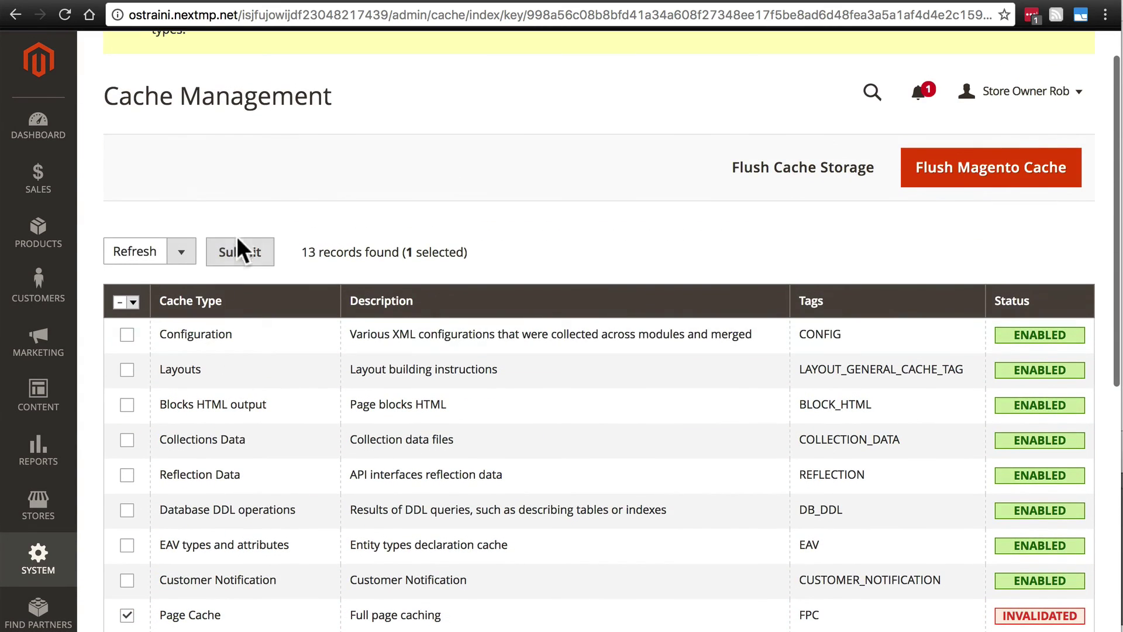
click(240, 253)
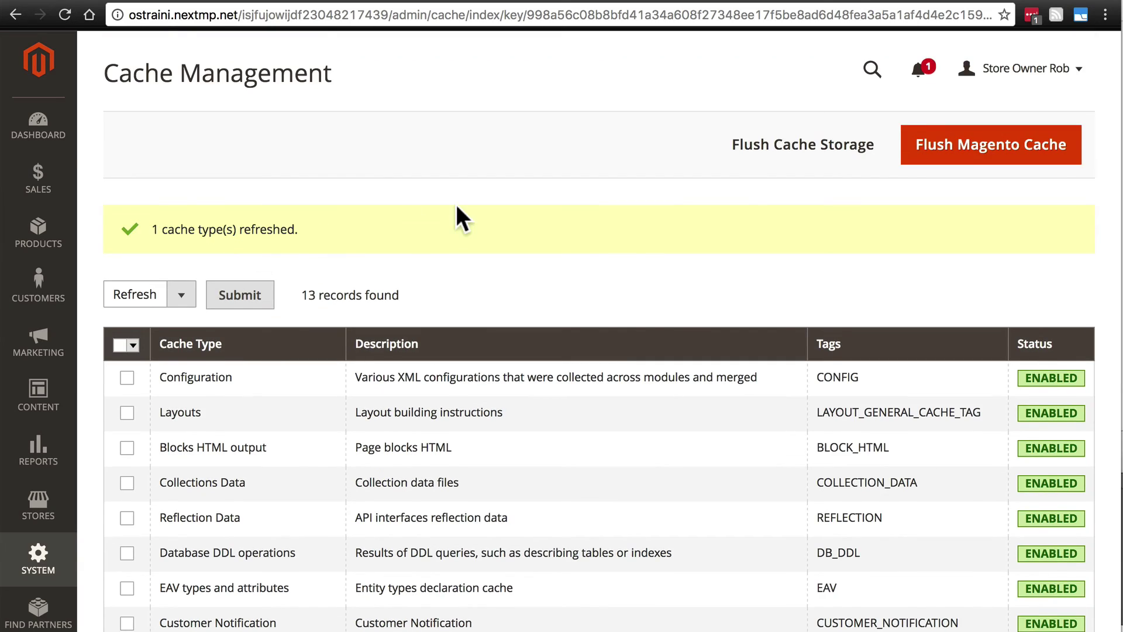
scroll(456, 216, down, 5)
scroll(973, 451, up, 6)
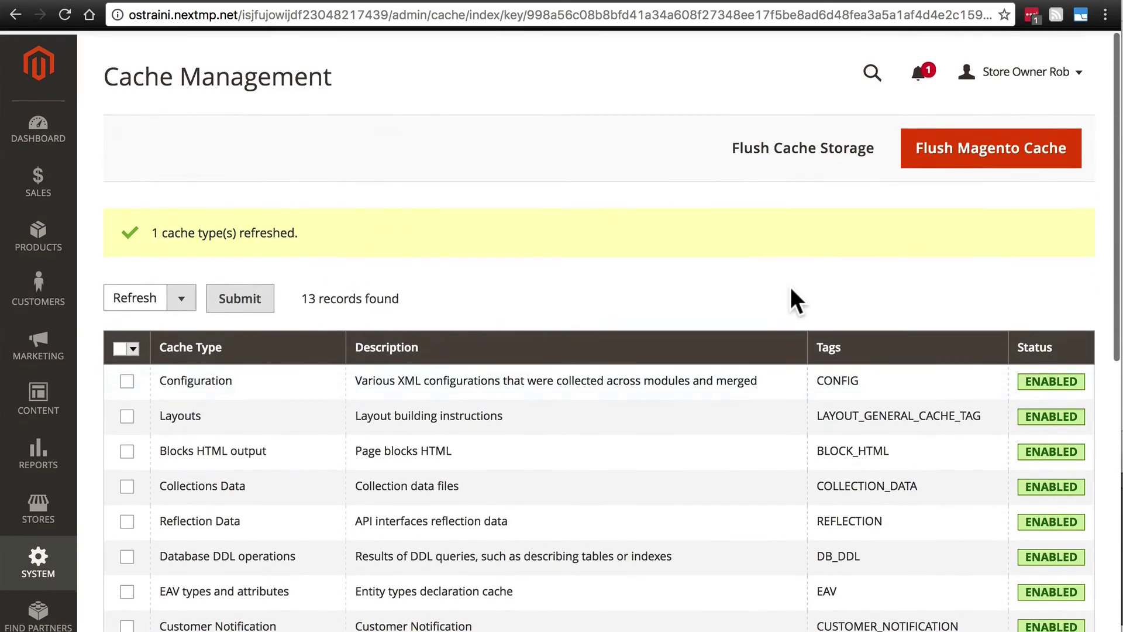